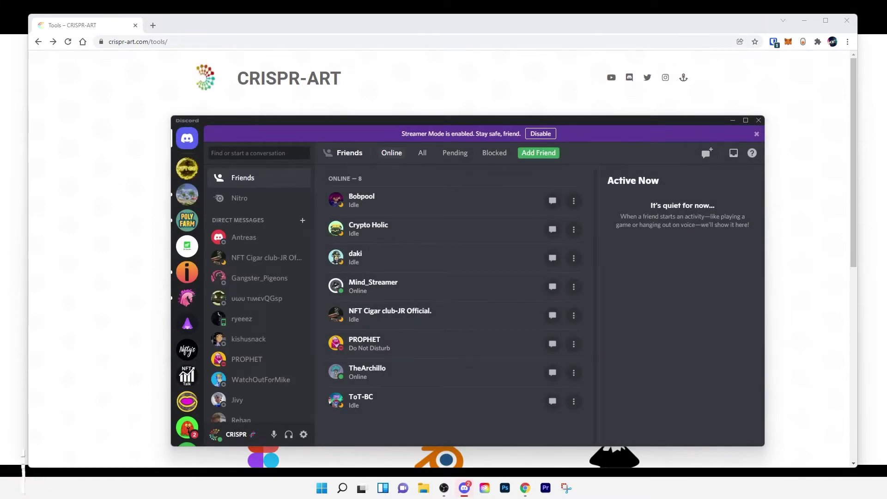
- Open the official-links channel of the GLOOPEEZ server in Discord and follow its OpenSea collection link
scroll(199, 314, down, 1)
scroll(199, 322, down, 2)
click(196, 326)
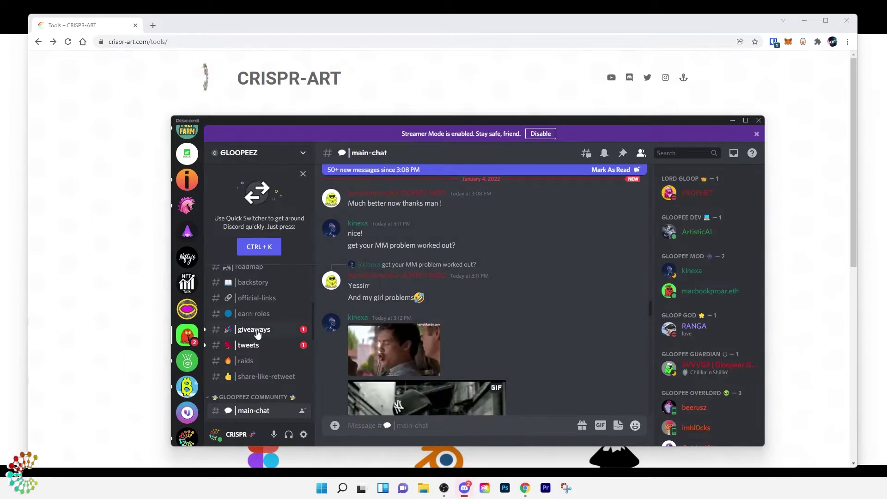
scroll(259, 340, up, 2)
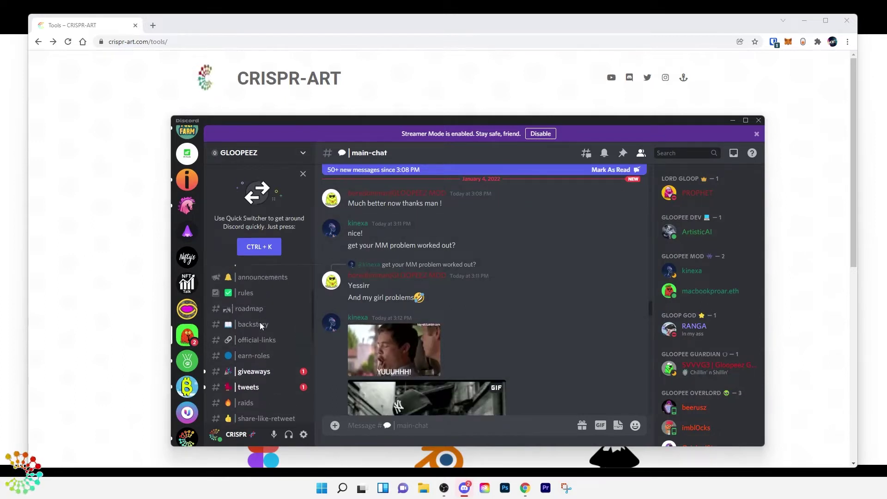
click(261, 349)
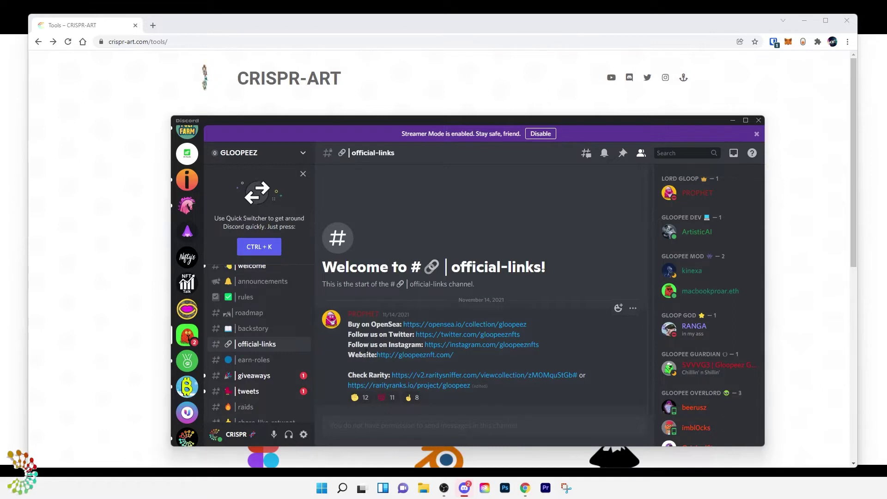
click(493, 329)
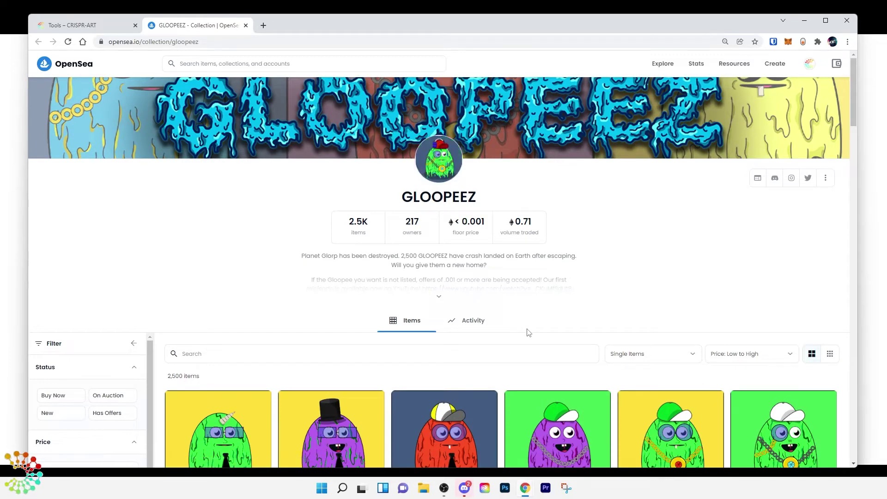
- Browse the GLOOPEEZ collection's header statistics, description and priced item listings on OpenSea
scroll(526, 331, down, 2)
scroll(528, 333, down, 1)
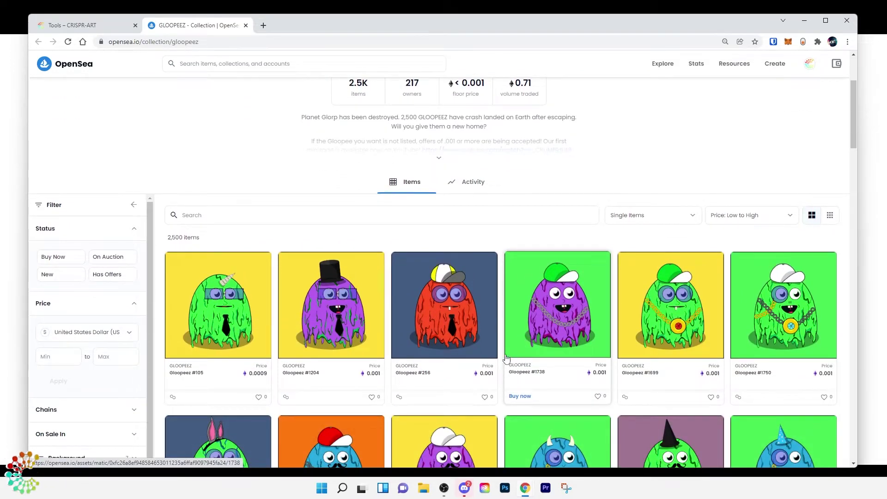
scroll(376, 371, up, 2)
scroll(378, 372, down, 3)
scroll(377, 372, up, 4)
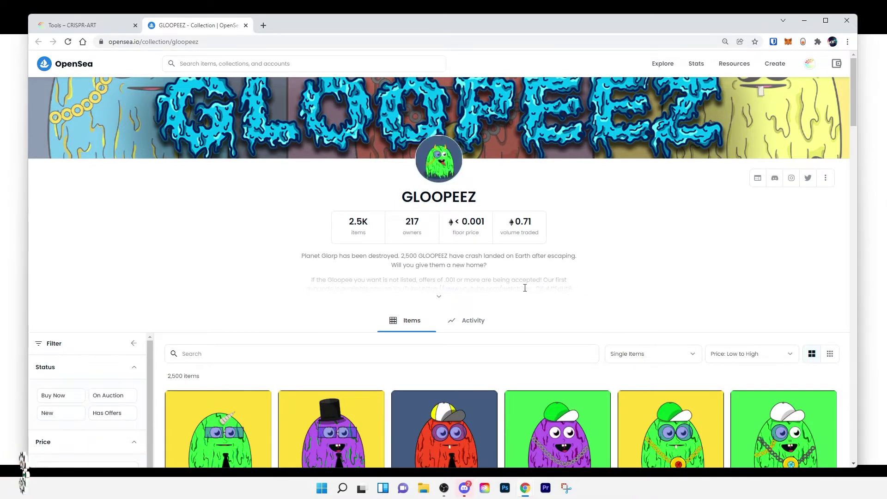
scroll(525, 309, down, 3)
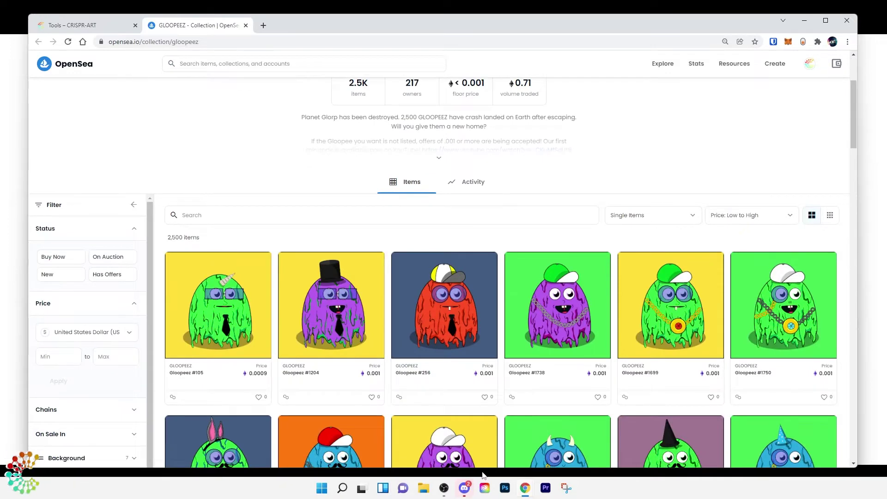
- Switch to Discord, open the CRISPR ART server and view the profile of the third member in the Artist group
click(464, 488)
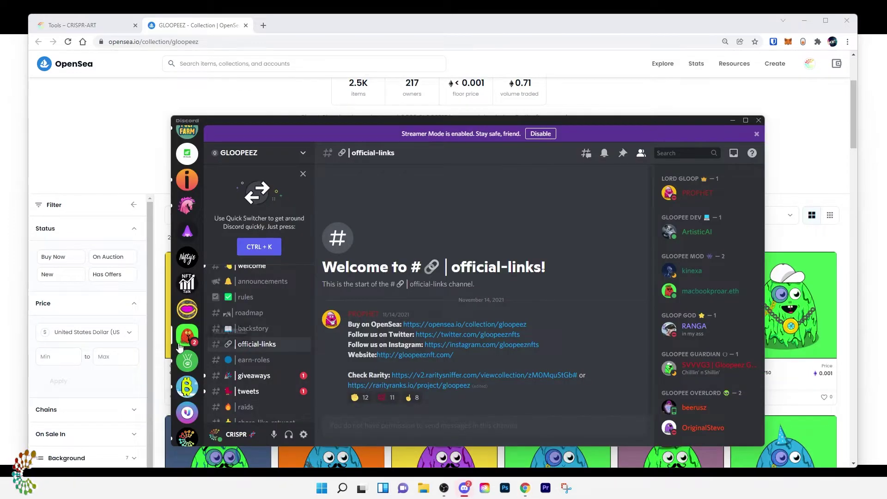
scroll(187, 351, down, 2)
click(187, 347)
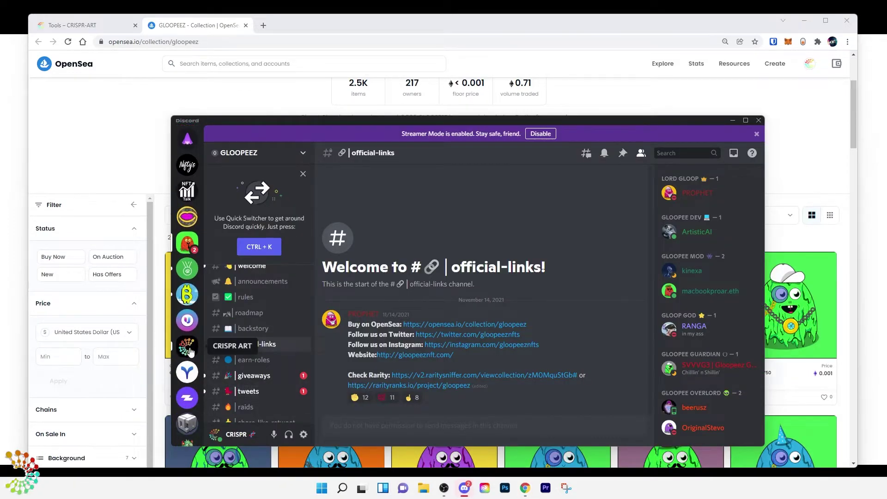
scroll(410, 319, up, 2)
scroll(410, 318, up, 3)
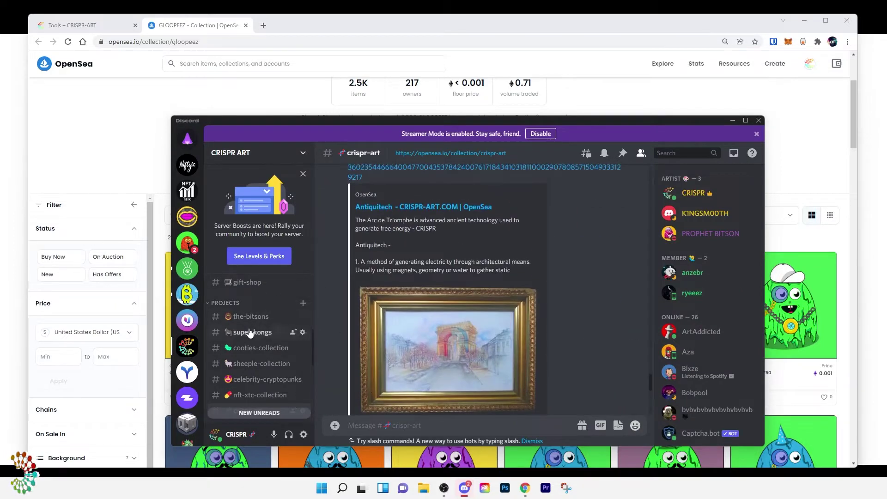
scroll(248, 328, up, 4)
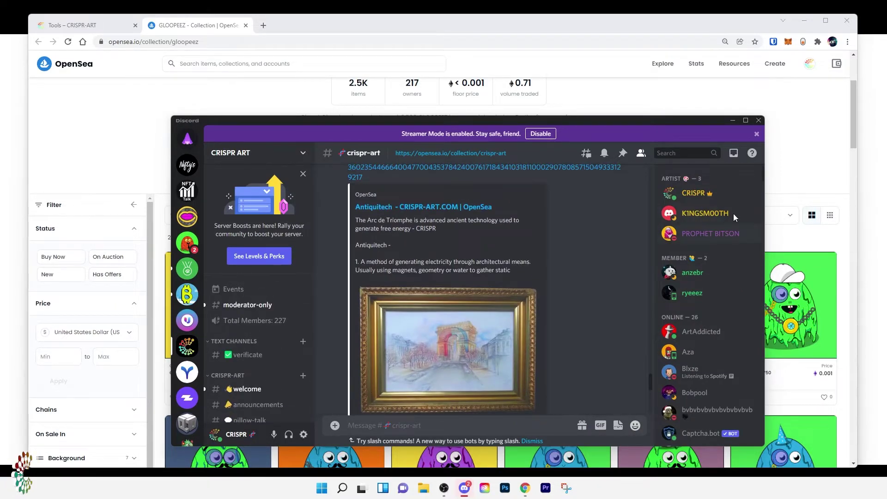
click(704, 237)
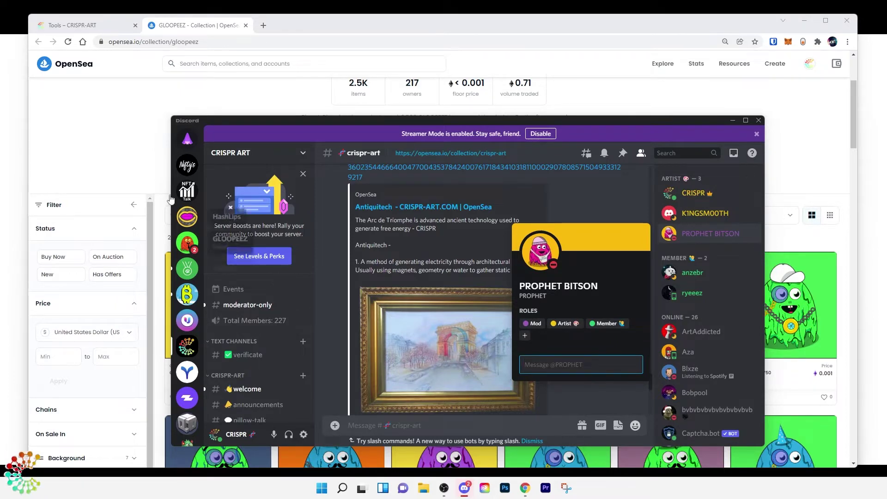
- Return to the GLOOPEEZ collection page in the browser and close it, leaving the CRISPR-ART tools page open
click(185, 33)
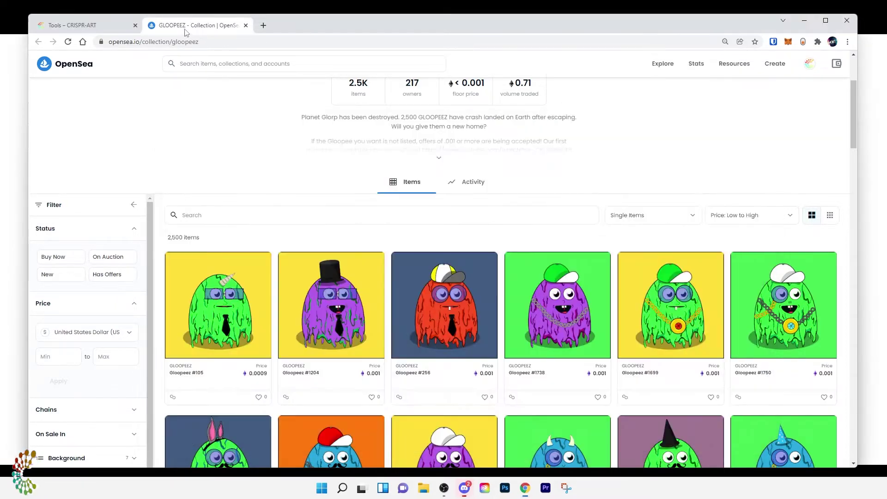
scroll(188, 56, up, 3)
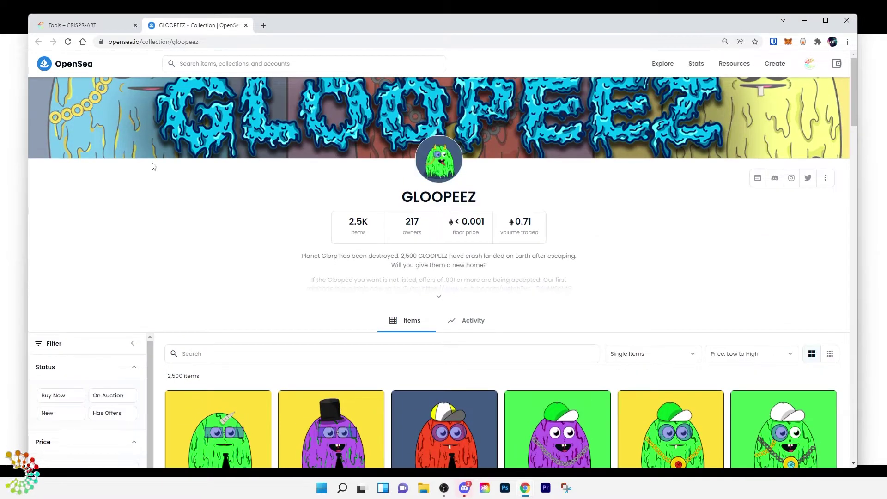
click(246, 25)
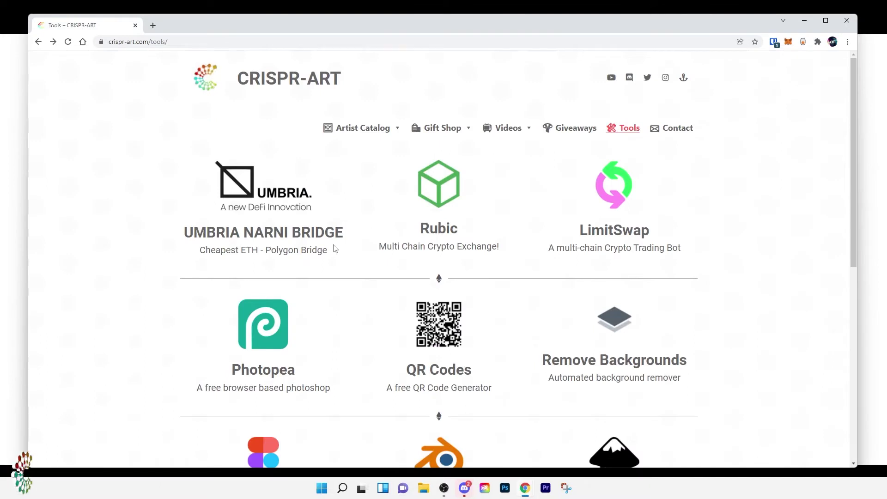
- Open the Umbria Narni Bridge from the tools page and switch the connected MetaMask wallet to the Polygon network
click(249, 192)
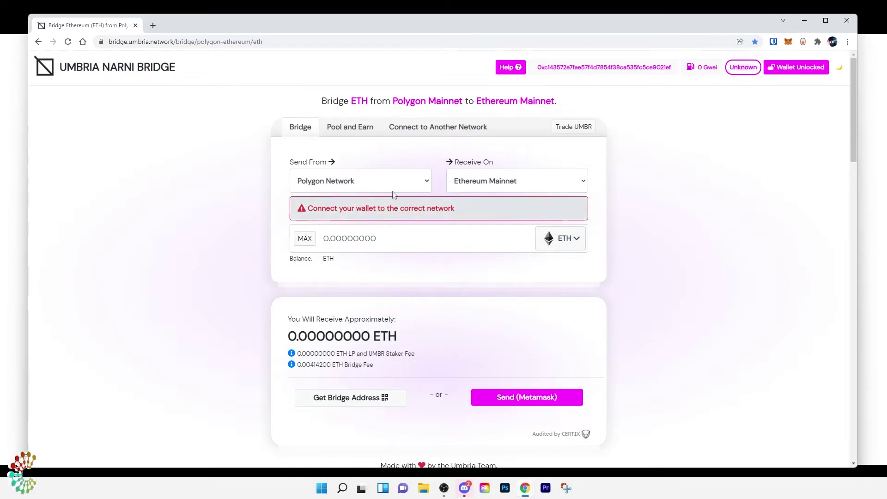
click(391, 212)
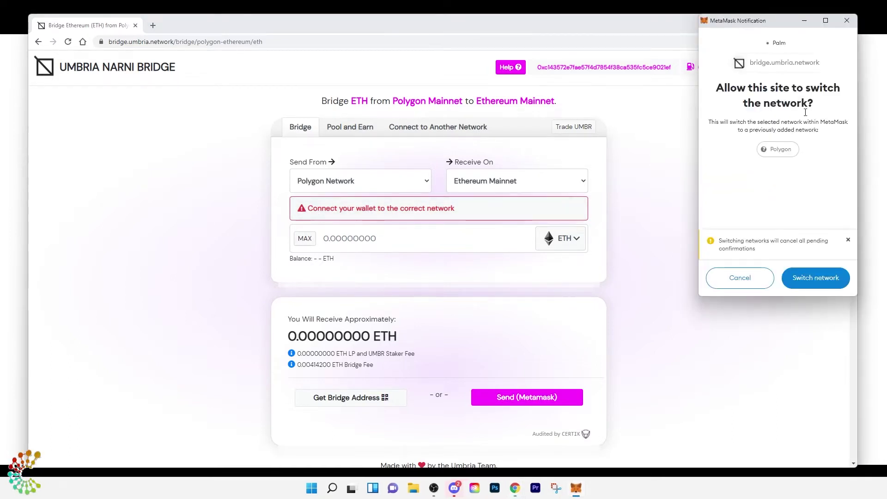
click(814, 282)
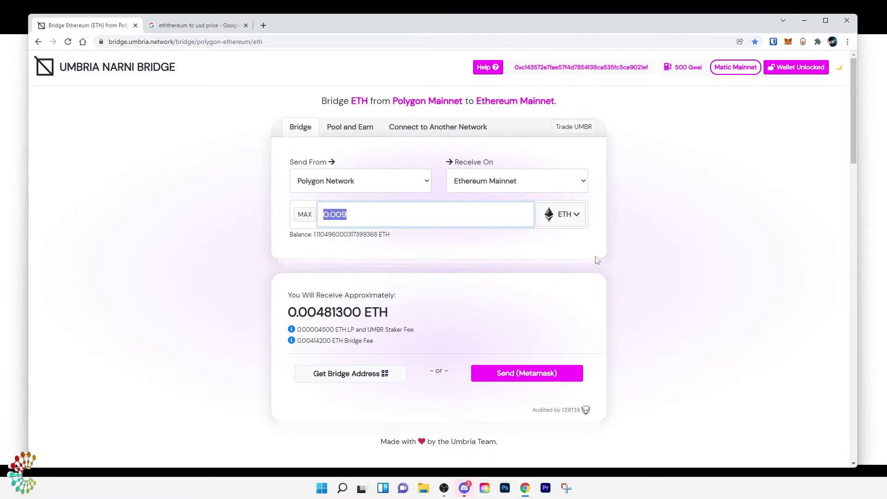
- Check the USD value of 0.009 ETH in the Google price converter and return to the bridge's amount field
click(172, 27)
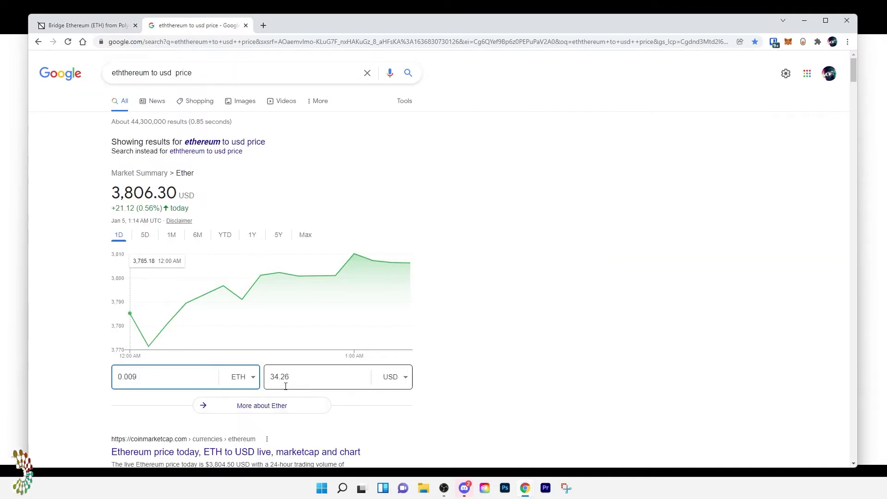
click(97, 29)
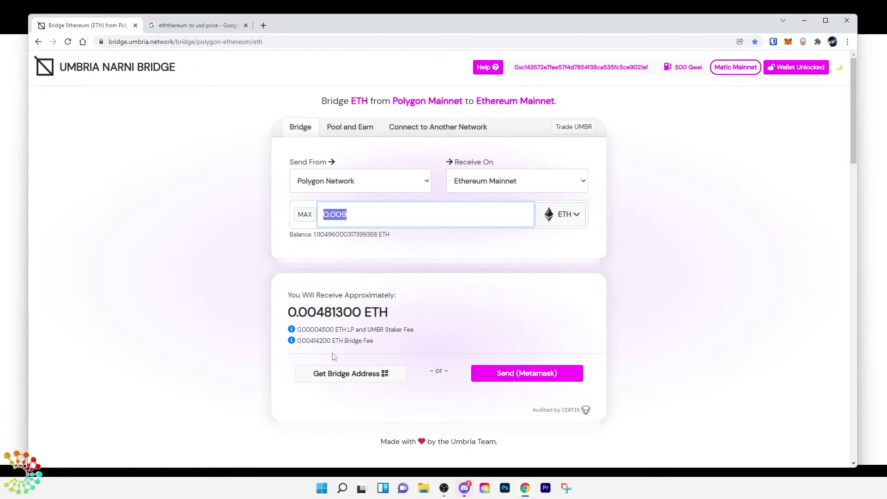
click(364, 216)
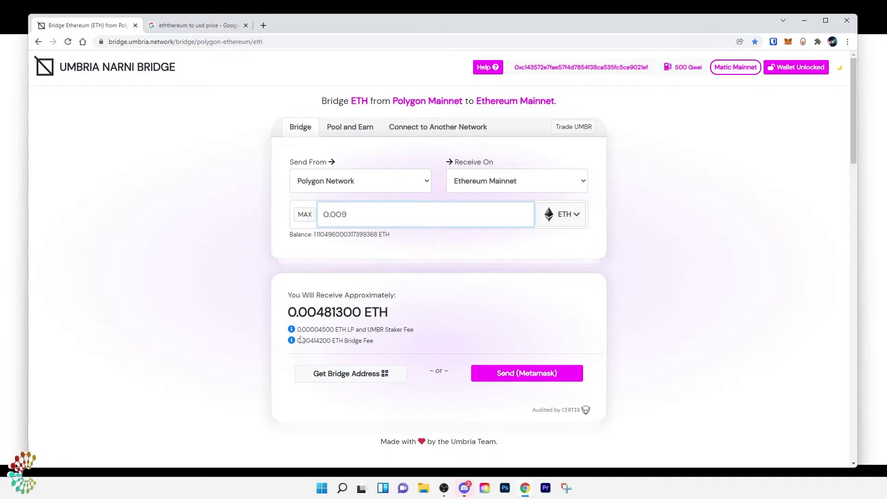
- Send 0.009 ETH from the Polygon Network to the Ethereum Mainnet with the transaction speed set to <2 Minutes
click(519, 376)
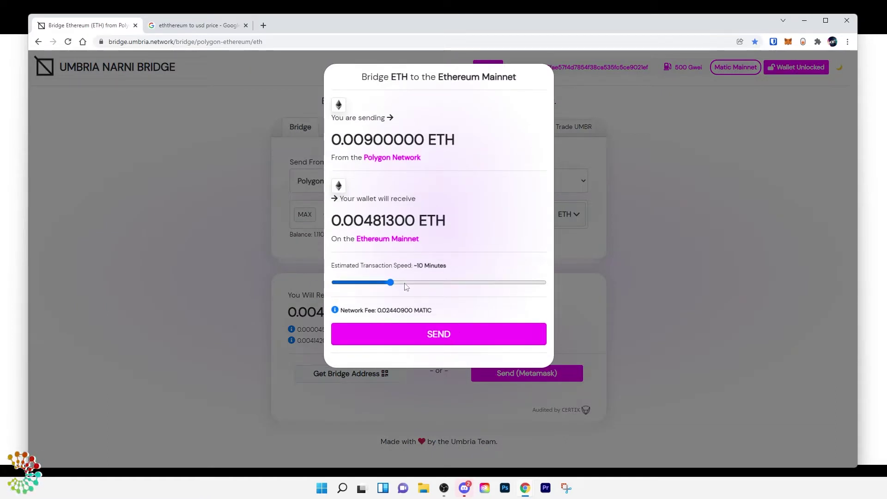
drag(391, 282, 536, 282)
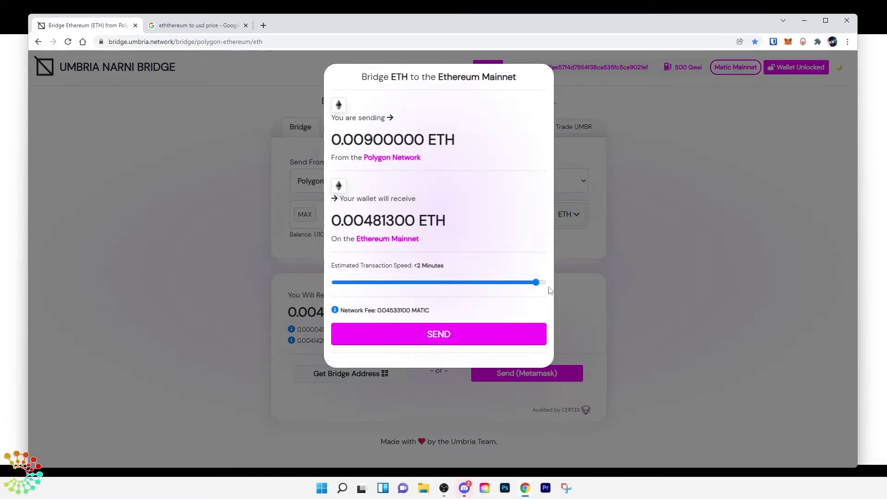
click(418, 340)
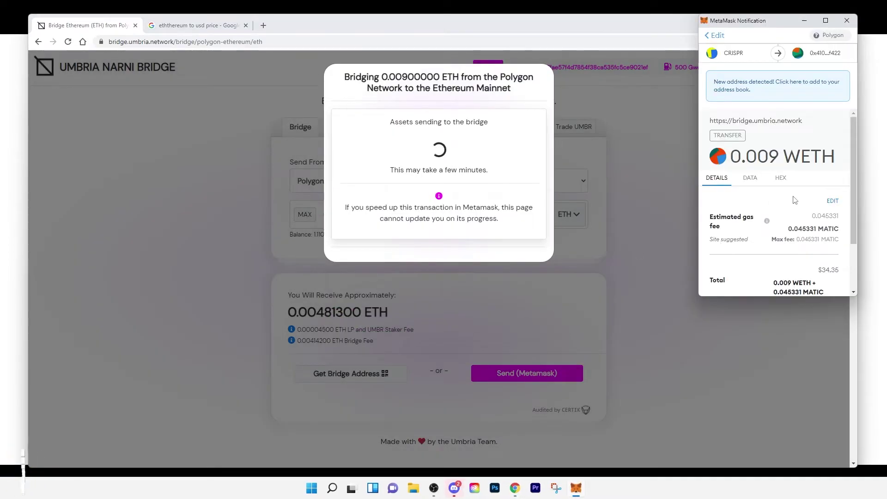
- Review the gas fee and total of the 0.009 WETH transfer in MetaMask and confirm the transaction
scroll(790, 198, down, 1)
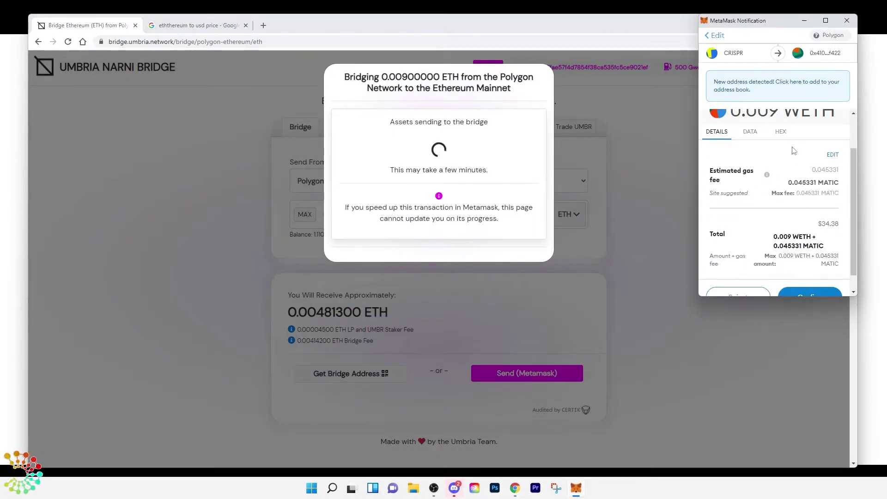
scroll(780, 186, down, 1)
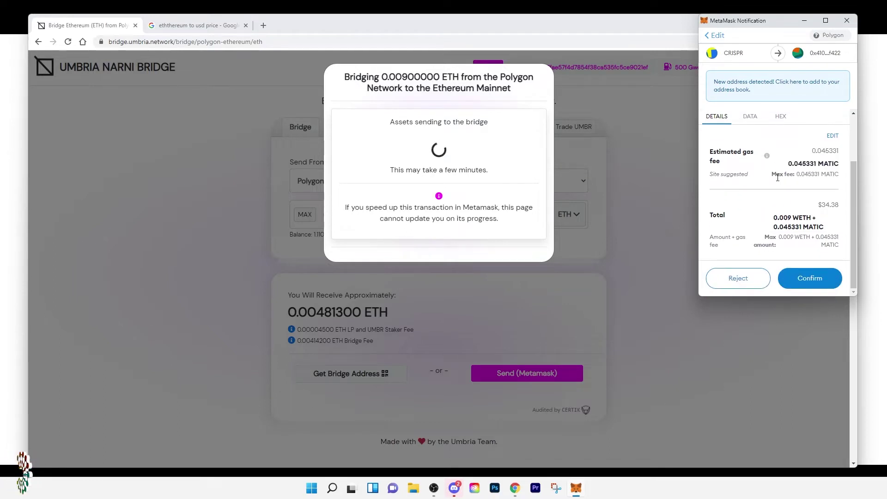
click(817, 278)
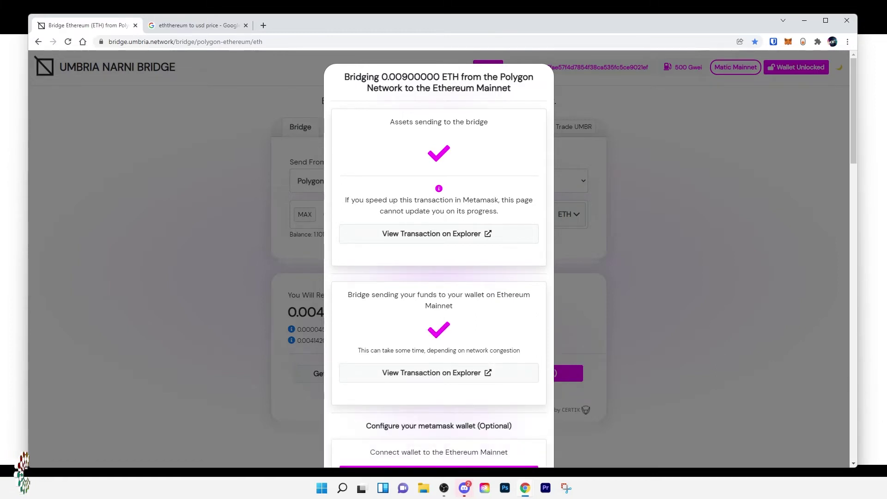
- Maximize the browser window and connect the MetaMask wallet to the Ethereum Mainnet from the bridging dialog
scroll(480, 164, down, 5)
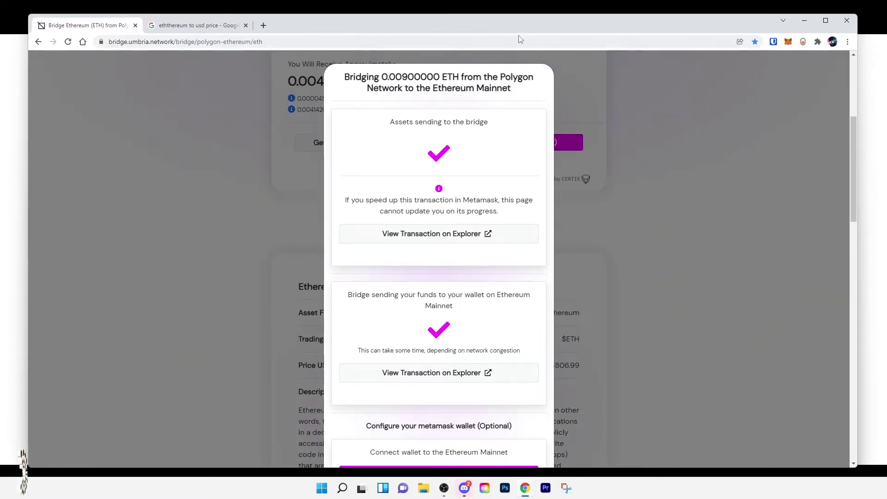
scroll(647, 337, down, 10)
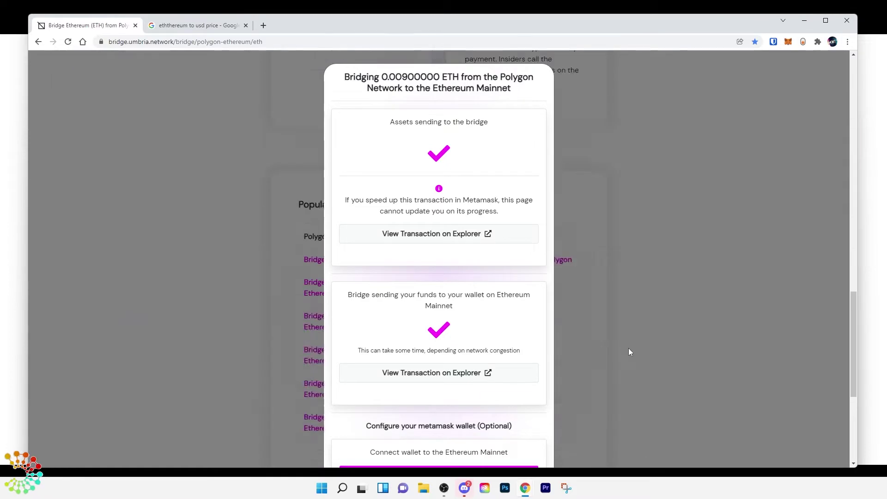
scroll(628, 315, up, 7)
double_click(483, 33)
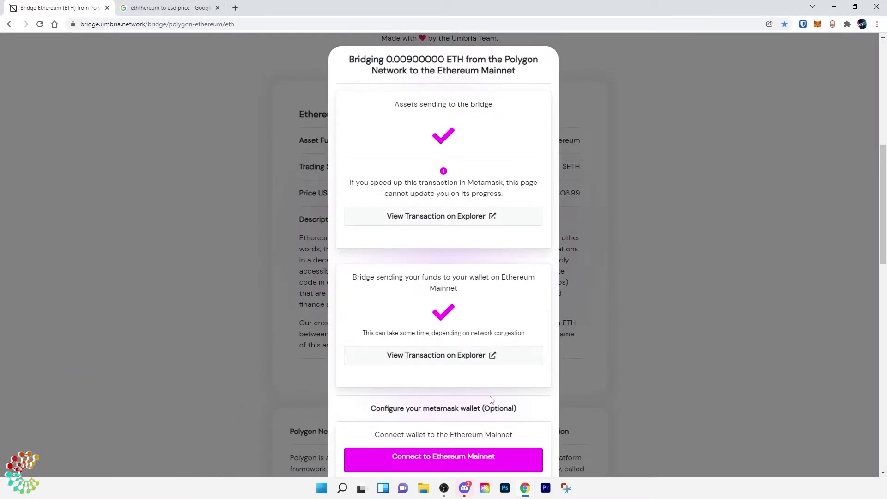
scroll(465, 457, down, 3)
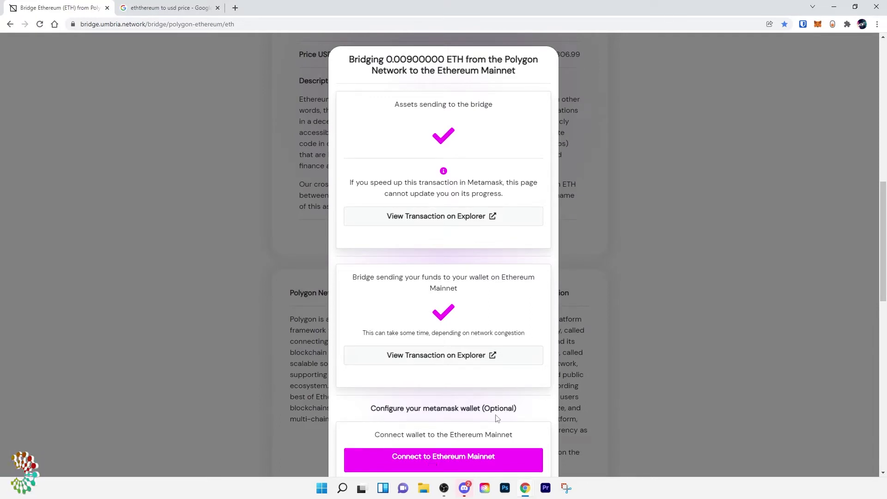
click(447, 464)
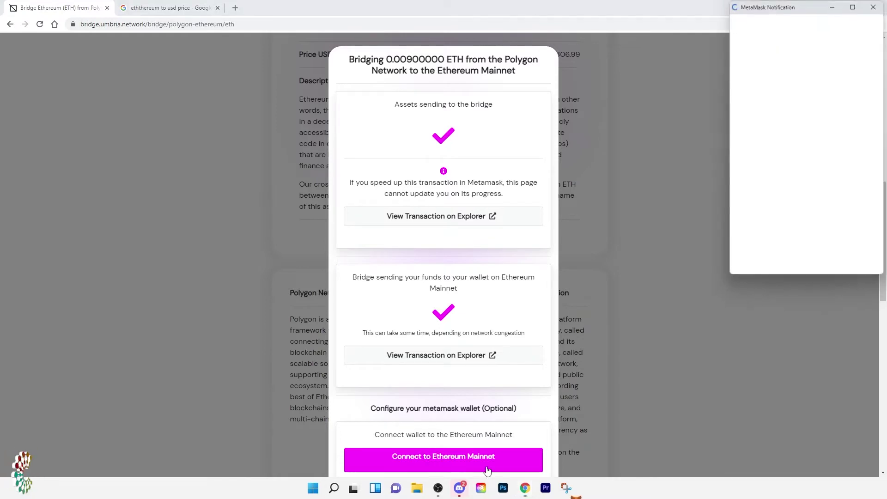
click(838, 263)
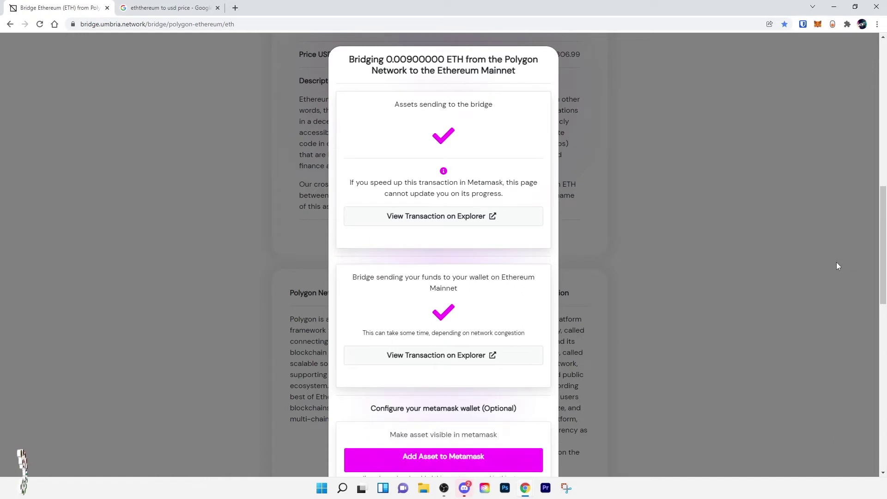
- Add the bridged ETH asset to MetaMask from the bridging dialog and approve the suggested token
scroll(695, 298, up, 8)
scroll(623, 310, up, 4)
scroll(473, 455, down, 3)
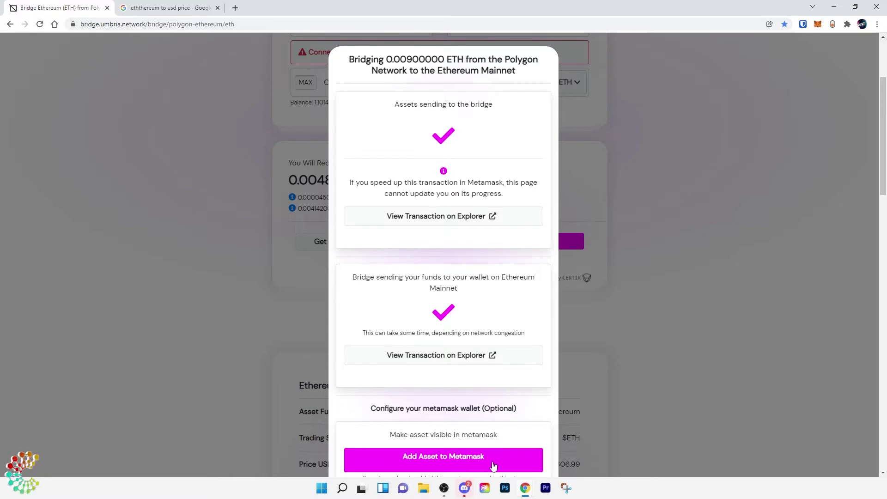
click(460, 461)
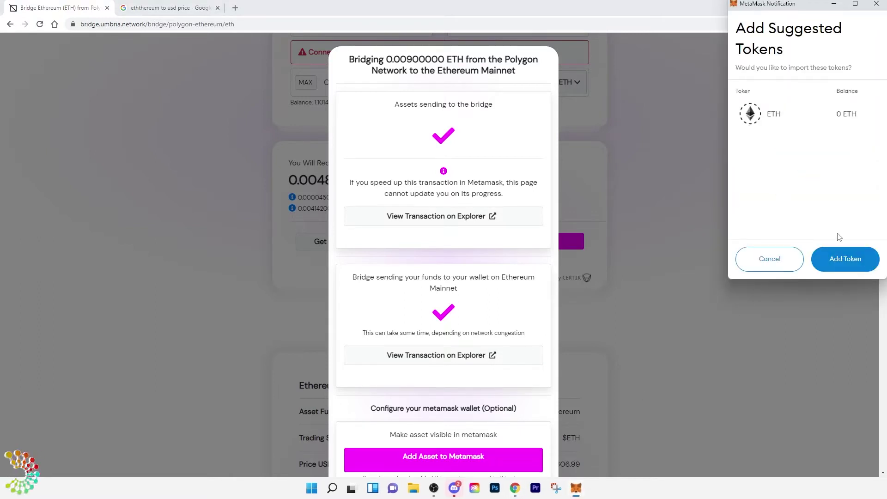
click(830, 261)
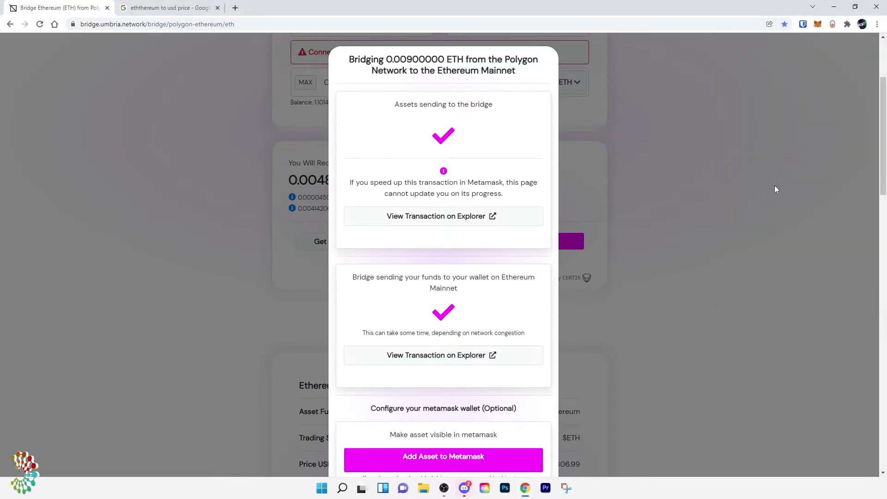
- Check the wallet's assets and the latest received transaction on the Ethereum Mainnet in MetaMask
click(818, 24)
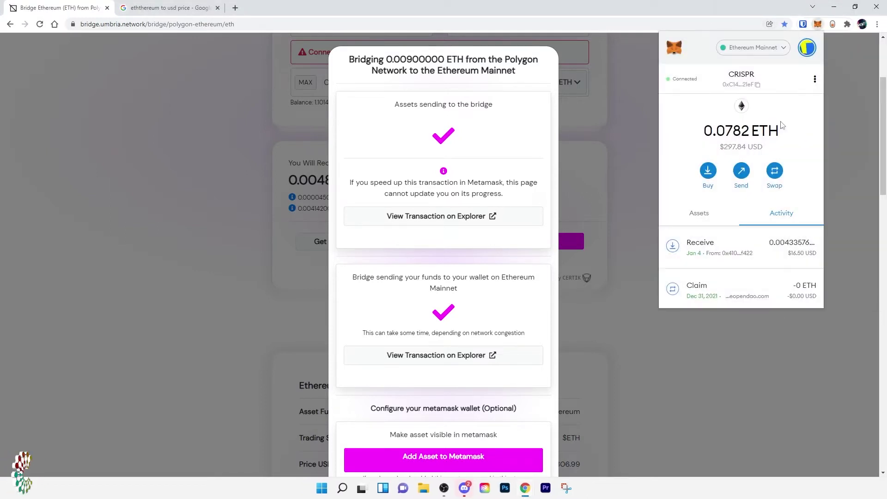
click(702, 223)
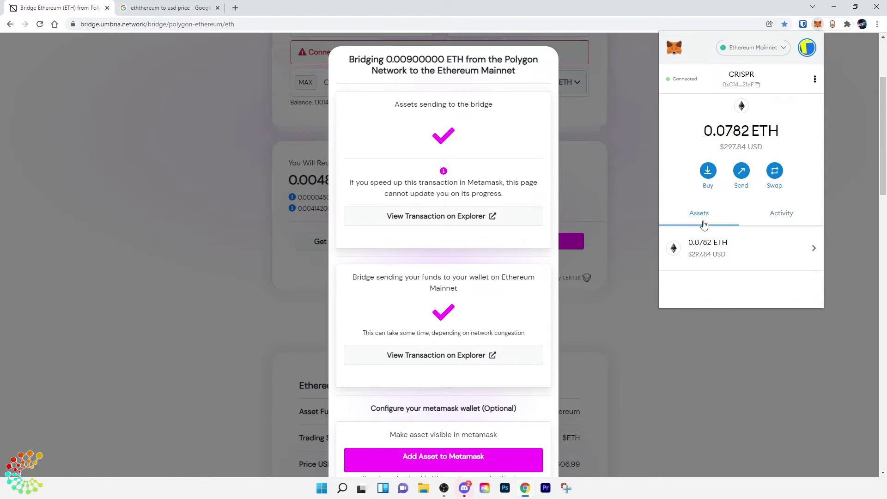
scroll(767, 265, down, 2)
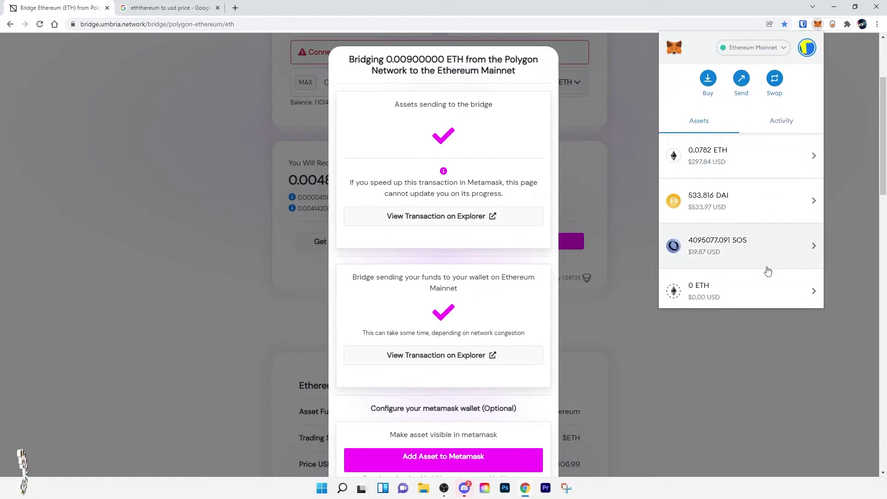
scroll(768, 269, down, 1)
scroll(748, 266, up, 3)
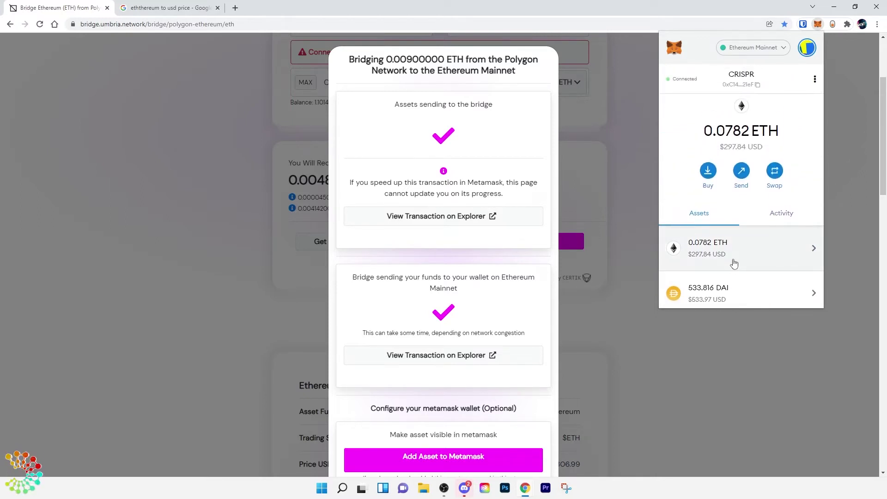
click(777, 216)
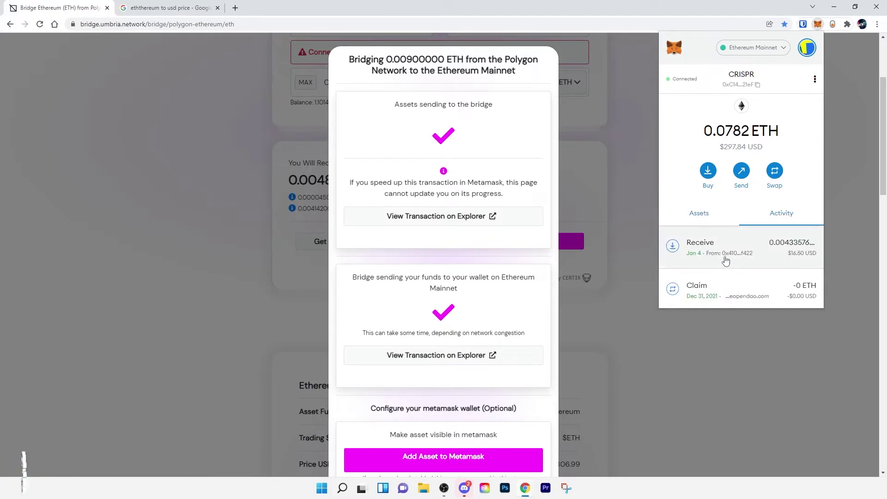
click(707, 217)
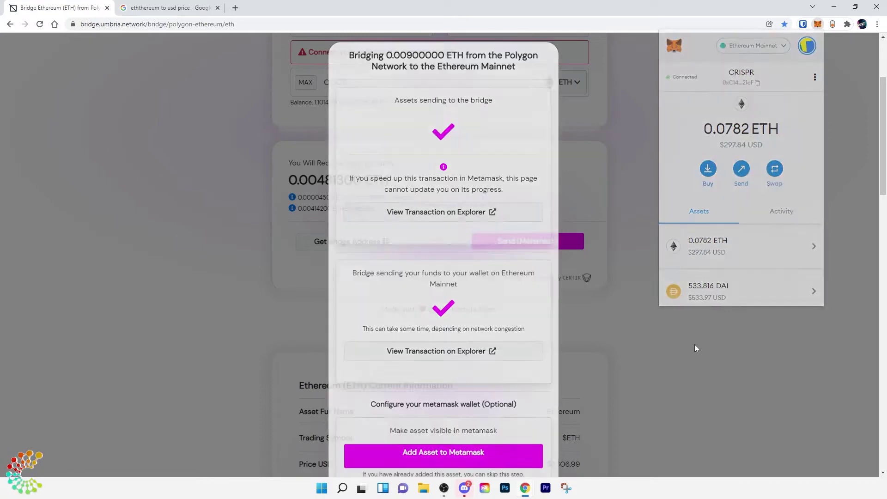
- Close the bridging dialog and restore the browser window to a smaller, non-maximized size
click(694, 345)
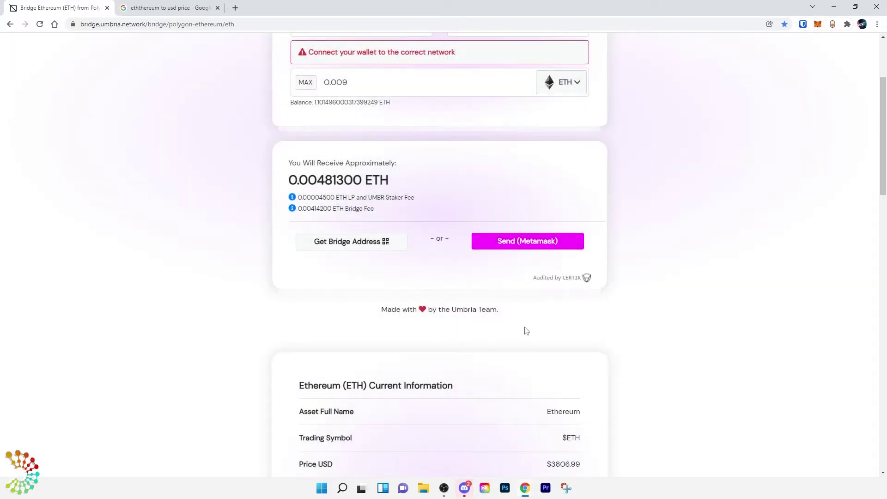
scroll(521, 323, up, 3)
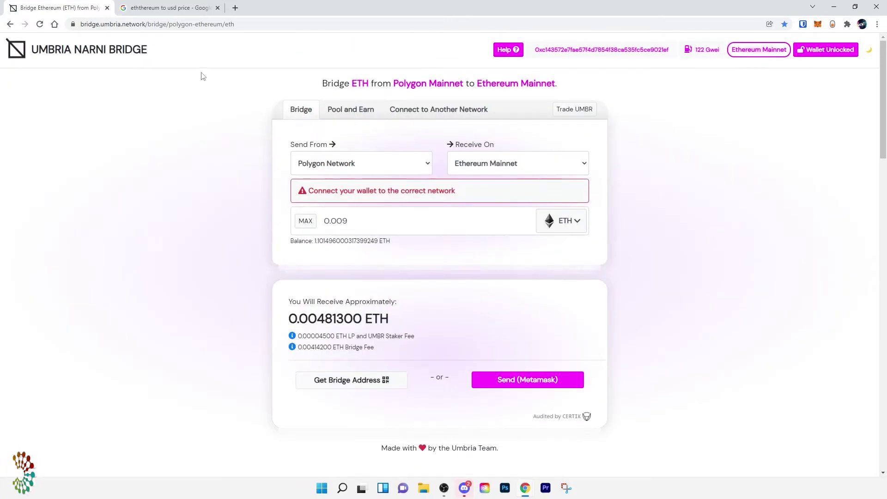
drag(278, 12, 312, 25)
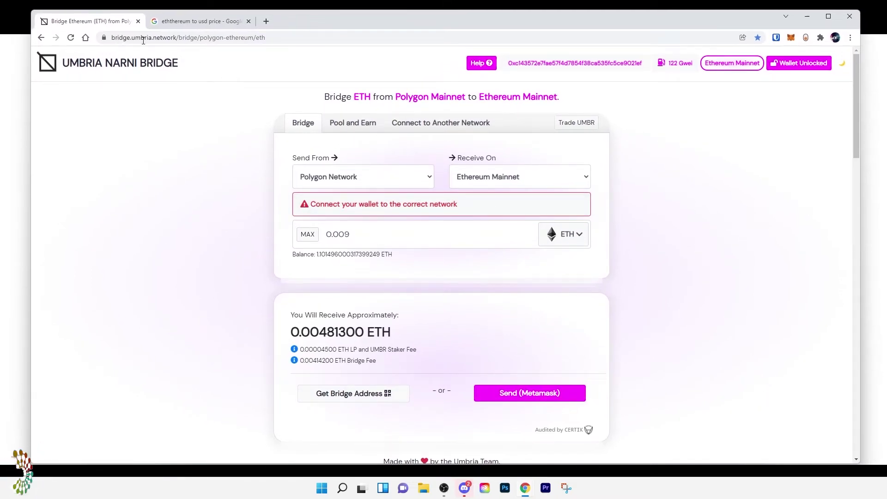
- Reopen MetaMask and look through the list of tokens held on the Ethereum Mainnet
click(791, 37)
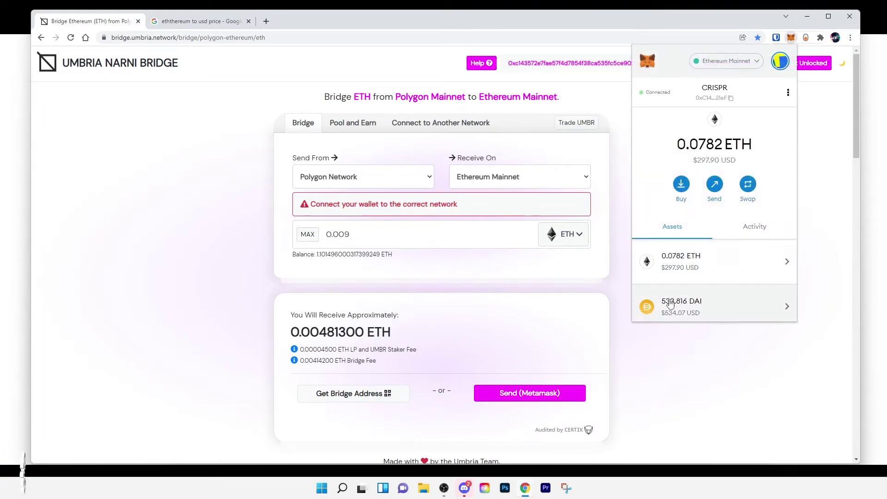
scroll(698, 289, down, 2)
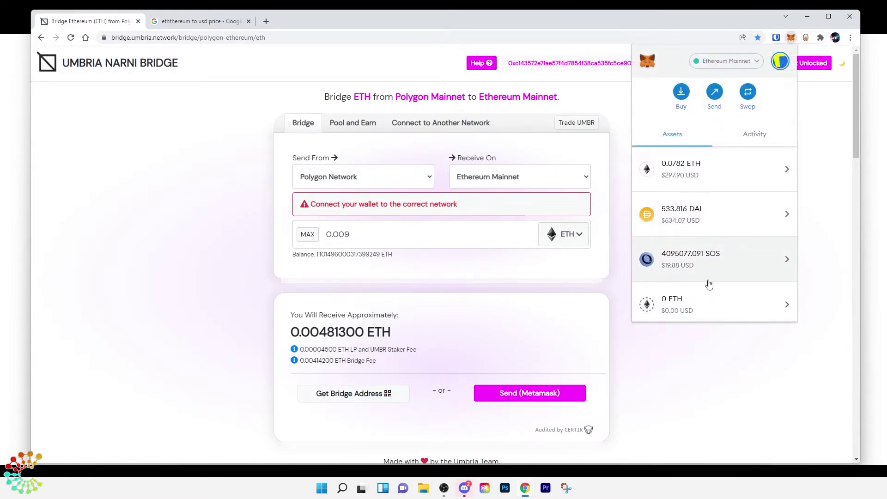
scroll(711, 217, up, 2)
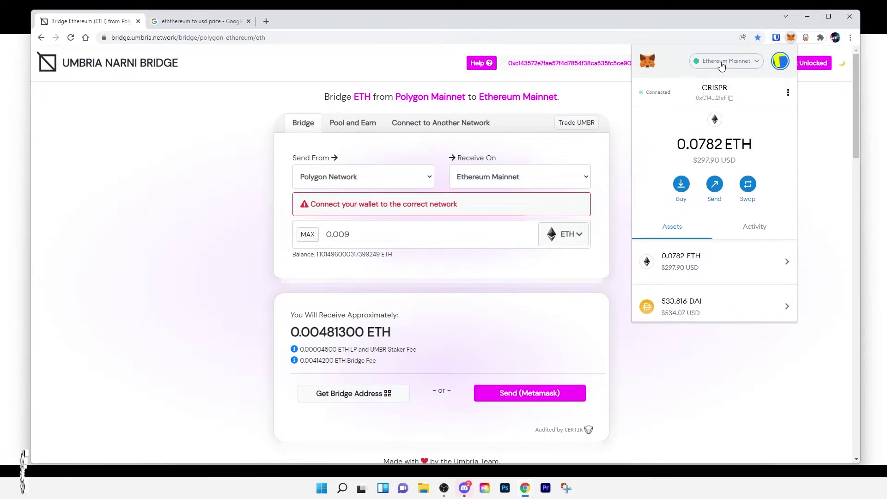
scroll(694, 266, down, 1)
scroll(695, 267, down, 1)
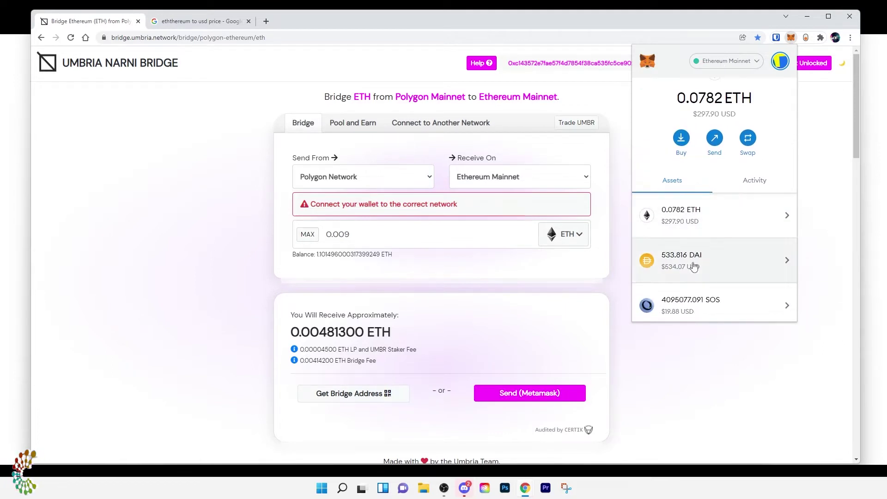
- View the wallet's assets on the Polygon network in MetaMask and return the wallet to the Ethereum Mainnet
click(727, 62)
key(Escape)
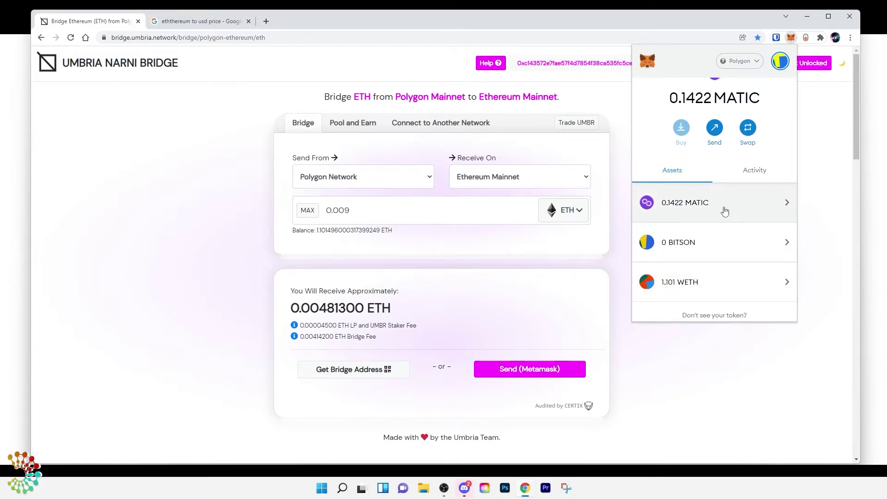
scroll(716, 210, up, 1)
click(740, 61)
click(706, 124)
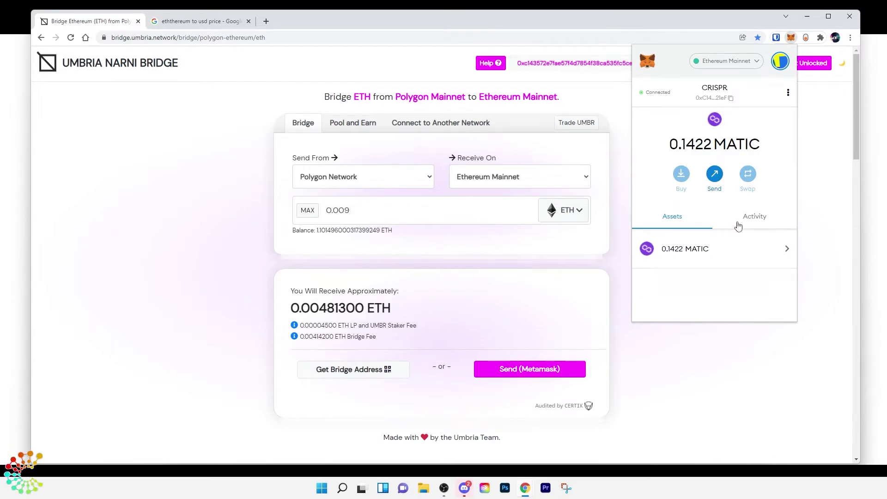
- Compare the Ethereum Mainnet token list with the received transaction in the wallet's activity, and close MetaMask
scroll(702, 250, down, 3)
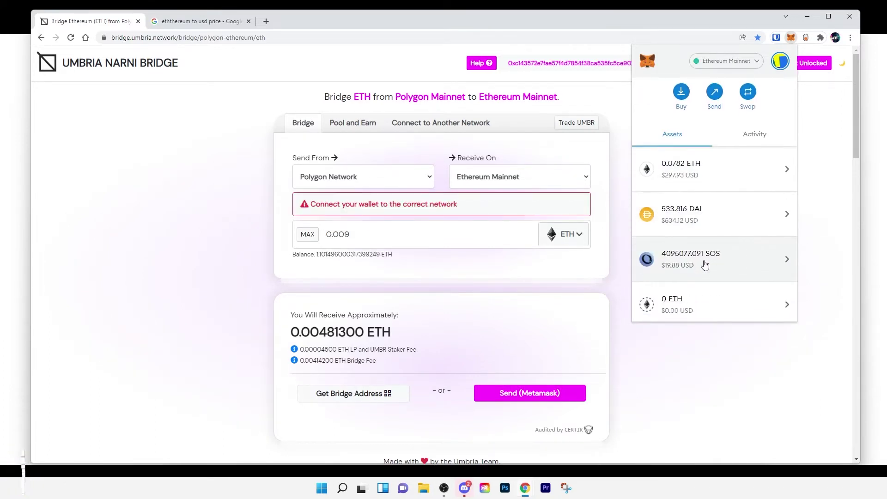
scroll(674, 222, down, 1)
scroll(740, 269, up, 1)
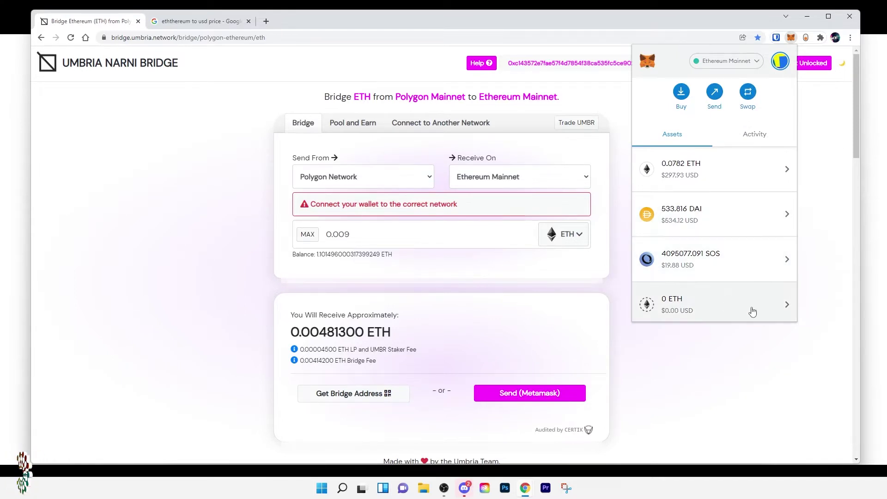
click(754, 139)
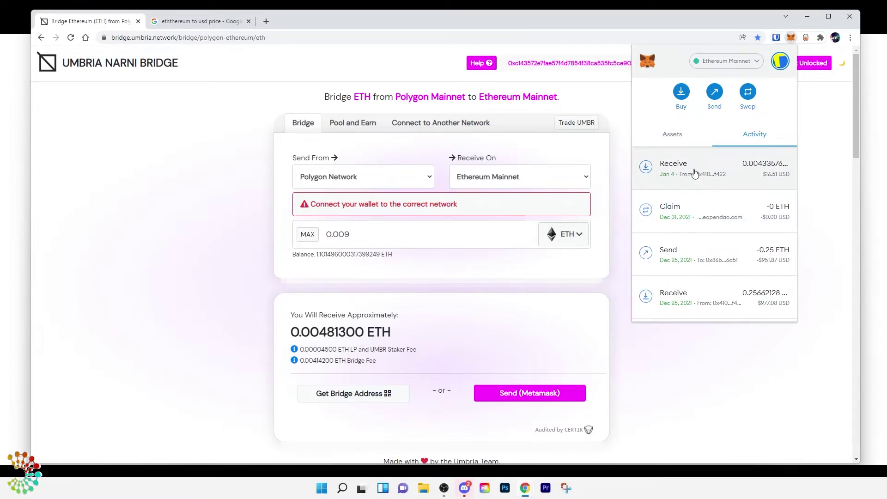
click(673, 134)
click(206, 344)
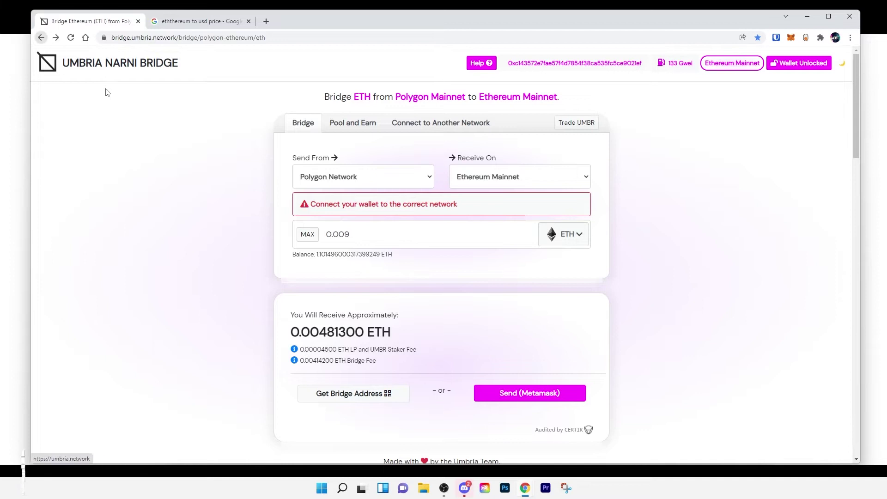
- Return to the CRISPR-ART Tools page and launch the exchange app from the Rubic website
right_click(41, 37)
click(69, 54)
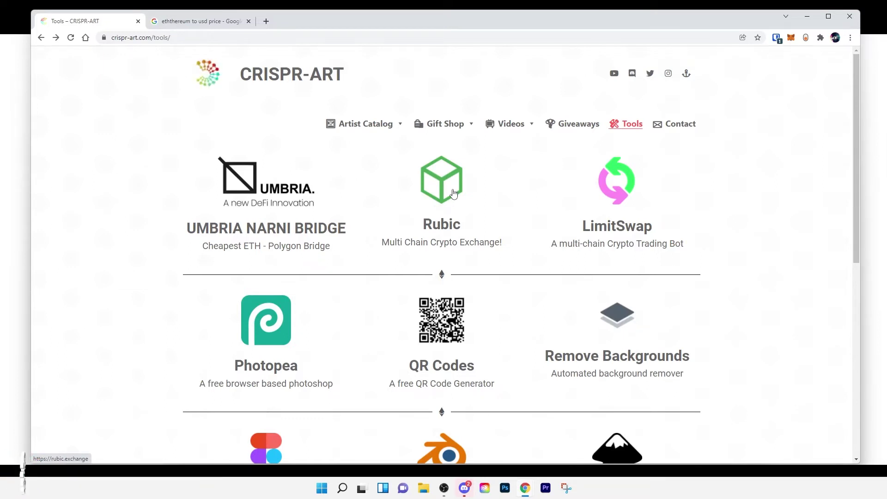
click(453, 193)
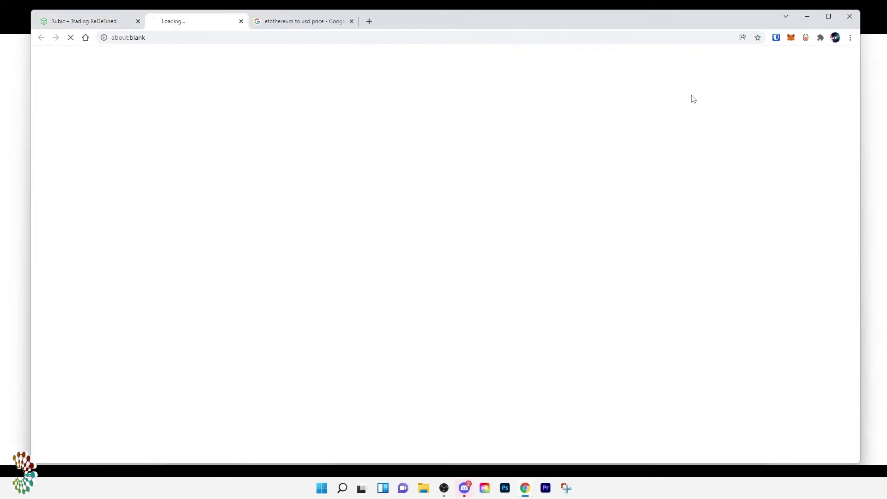
click(692, 97)
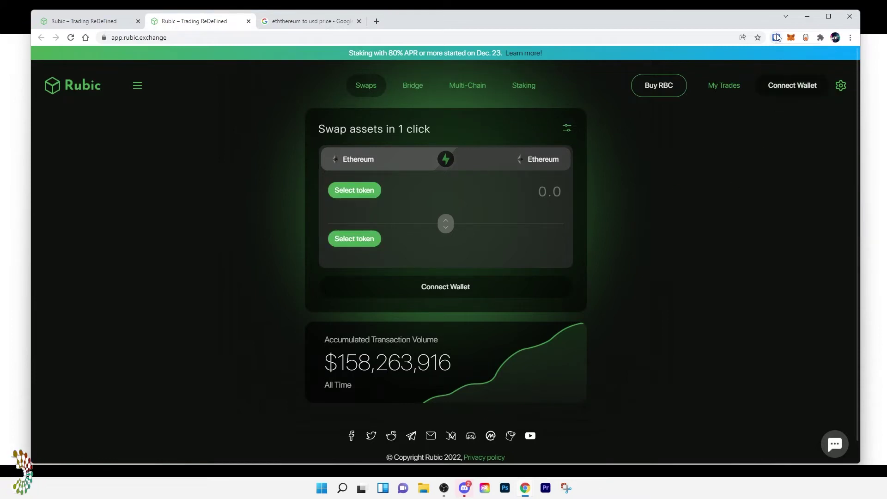
- Switch the MetaMask wallet to the Binance network, view its BNB asset details, and close the wallet
click(791, 38)
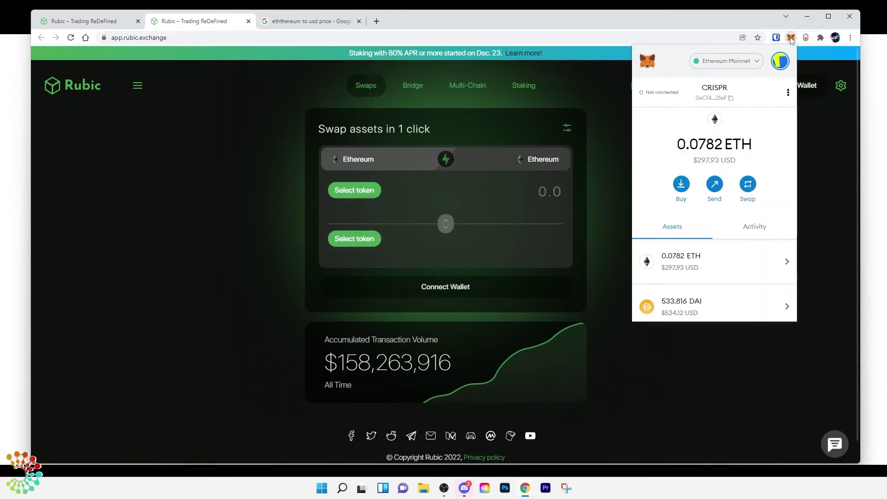
scroll(704, 199, down, 3)
scroll(698, 152, up, 2)
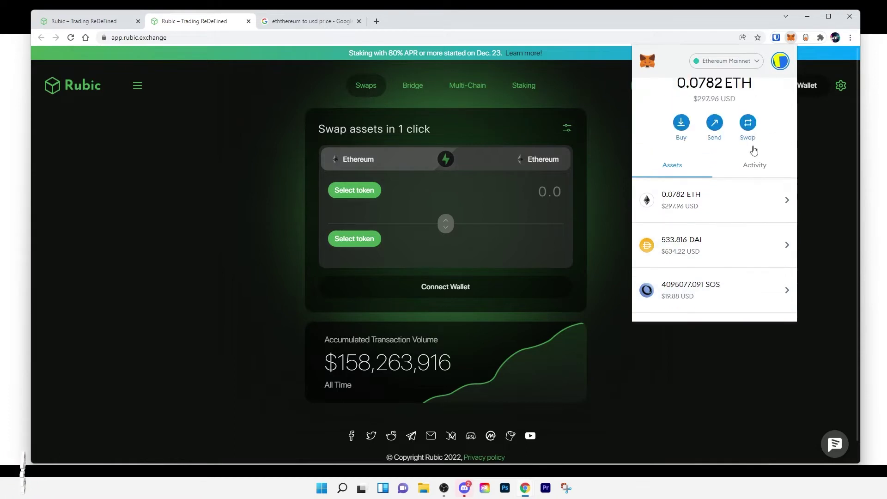
click(736, 63)
click(703, 189)
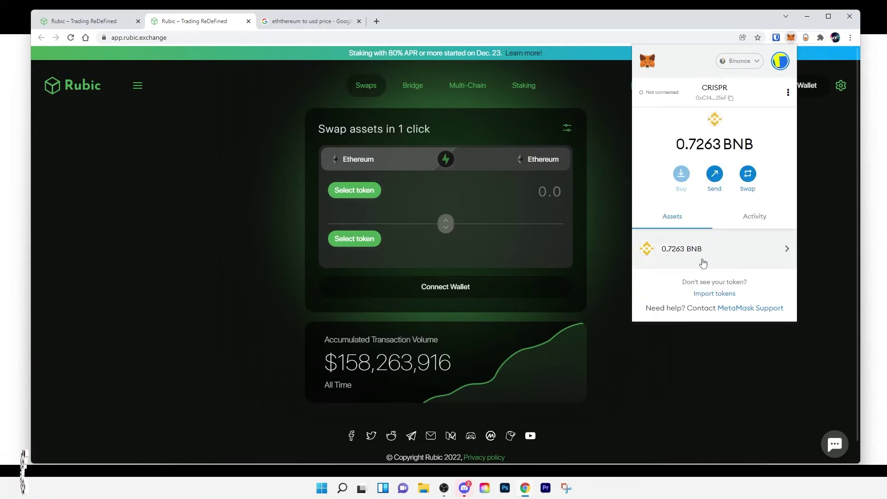
click(789, 250)
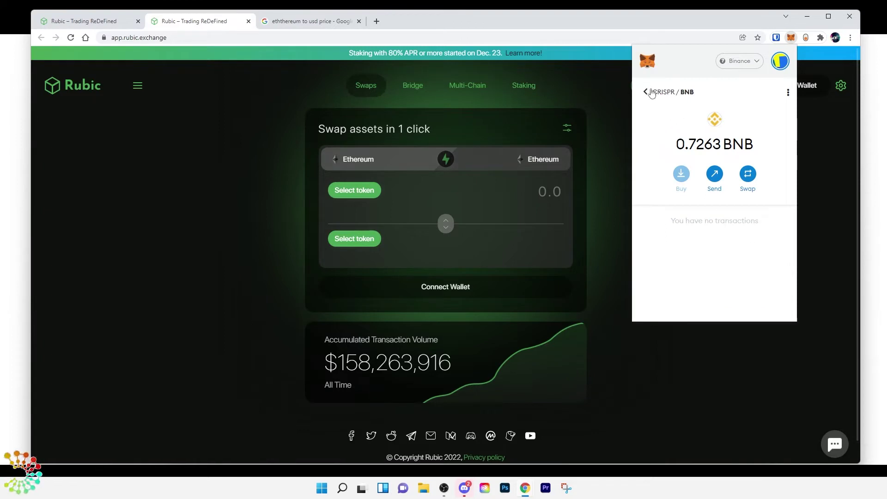
click(646, 92)
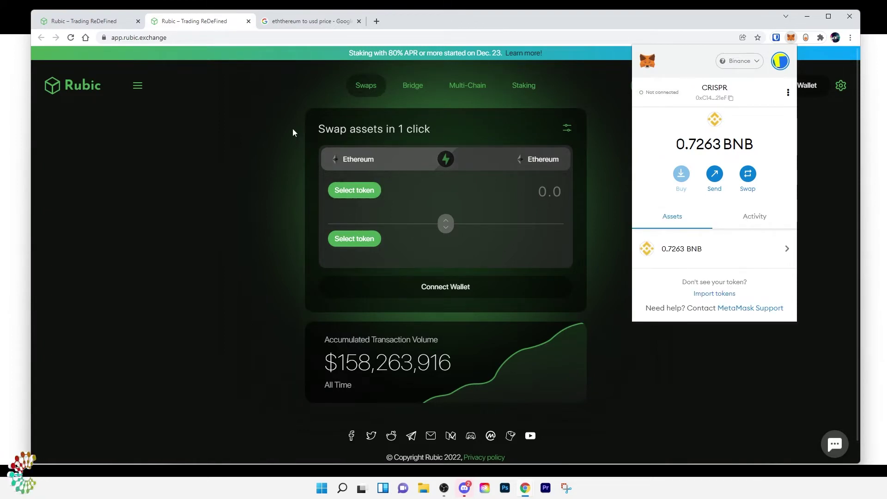
click(304, 152)
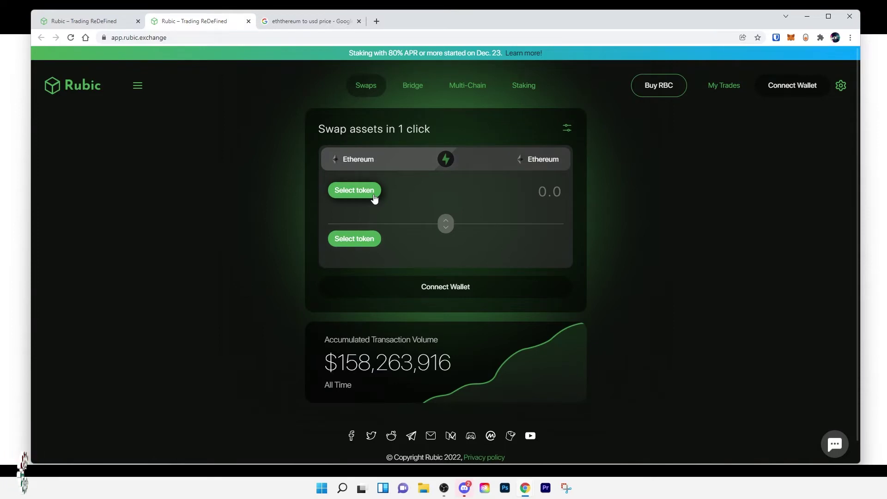
- Set up a multi-chain swap from BNB on BSC to ETH on Ethereum
click(374, 197)
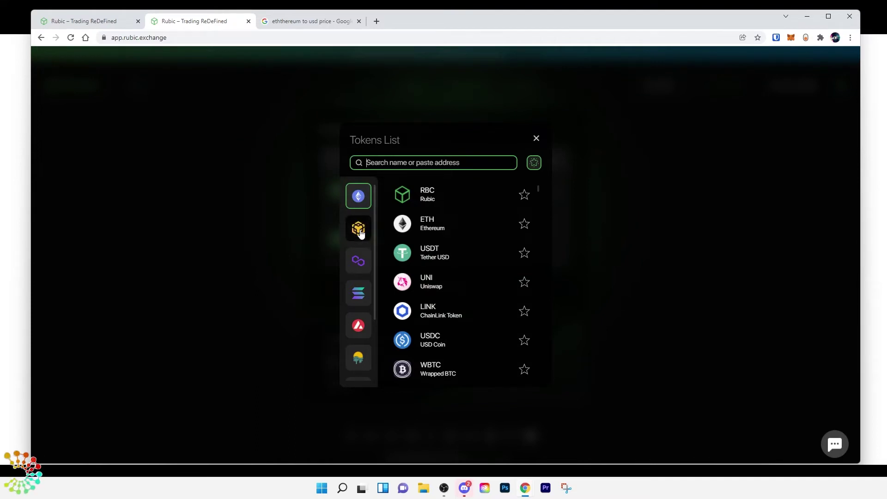
click(360, 230)
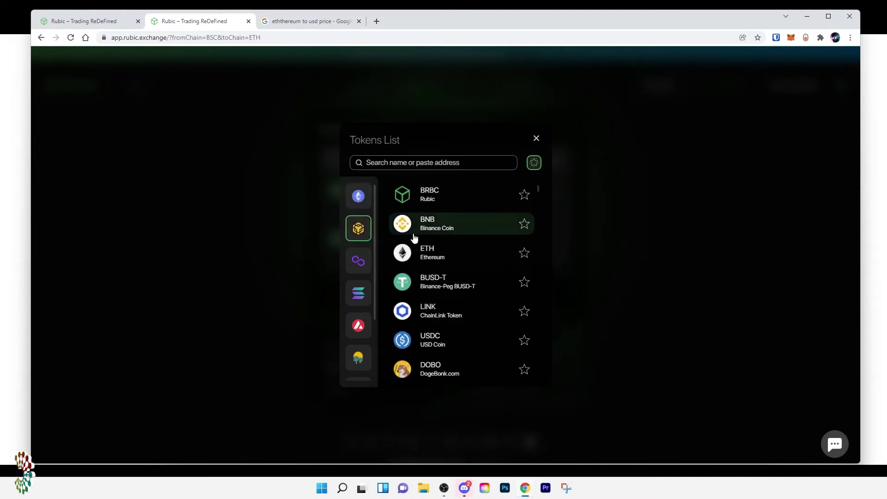
click(434, 225)
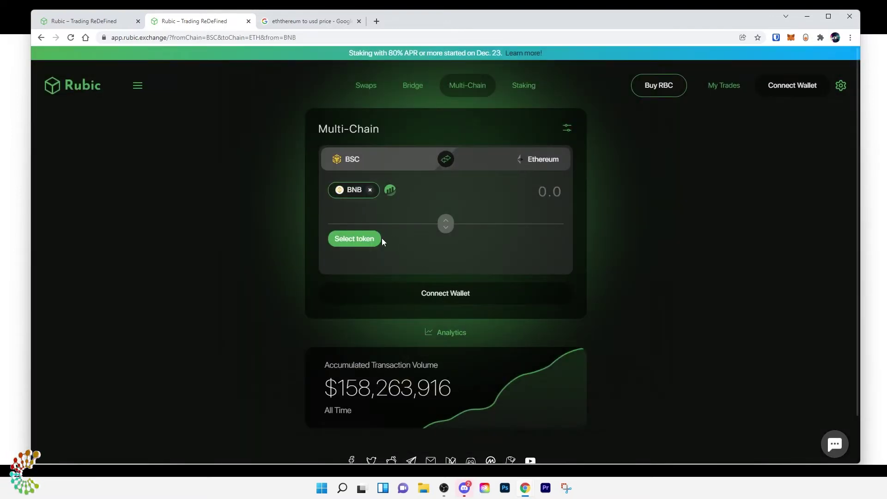
click(367, 240)
click(418, 225)
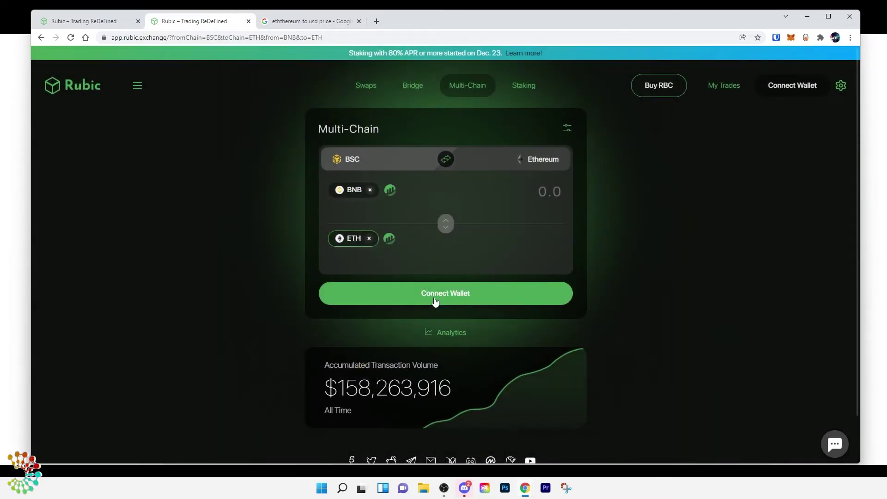
- Connect the CRISPR MetaMask account to Rubic and sign the login message
click(436, 301)
click(508, 191)
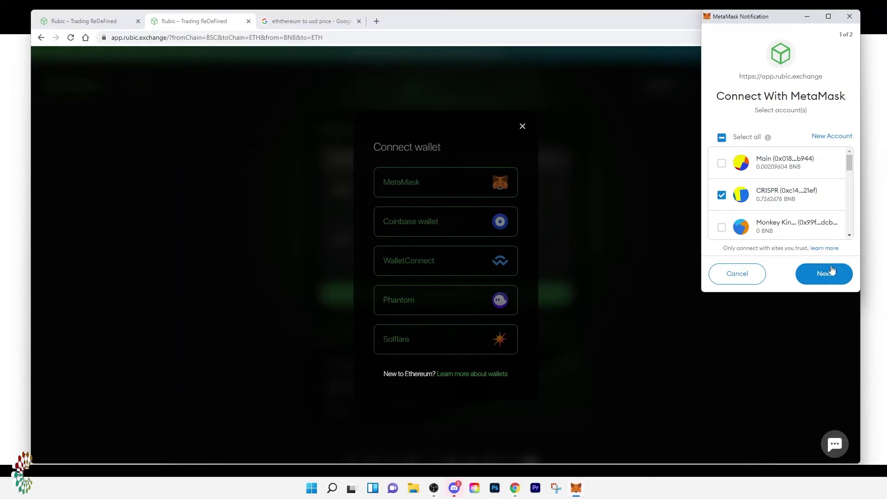
click(830, 276)
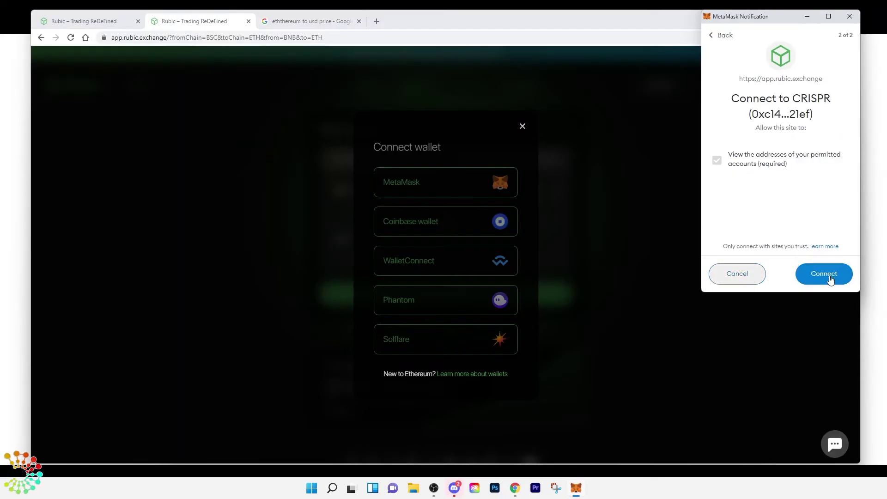
click(830, 276)
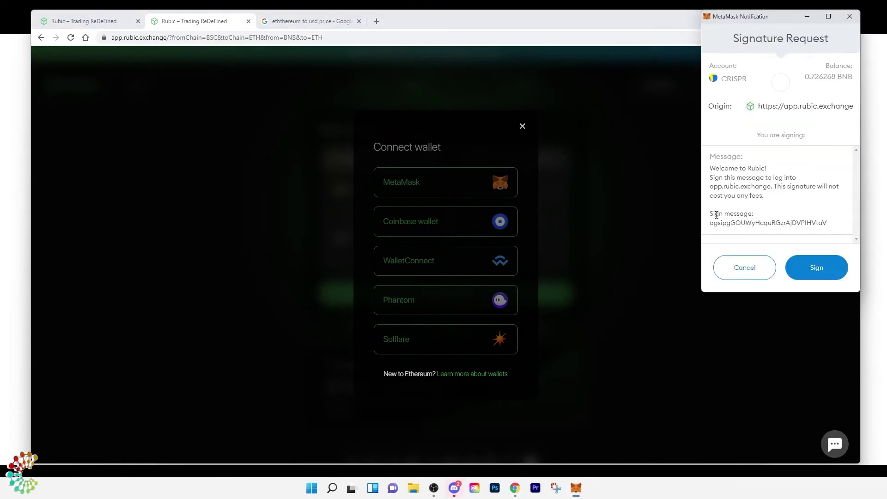
click(816, 270)
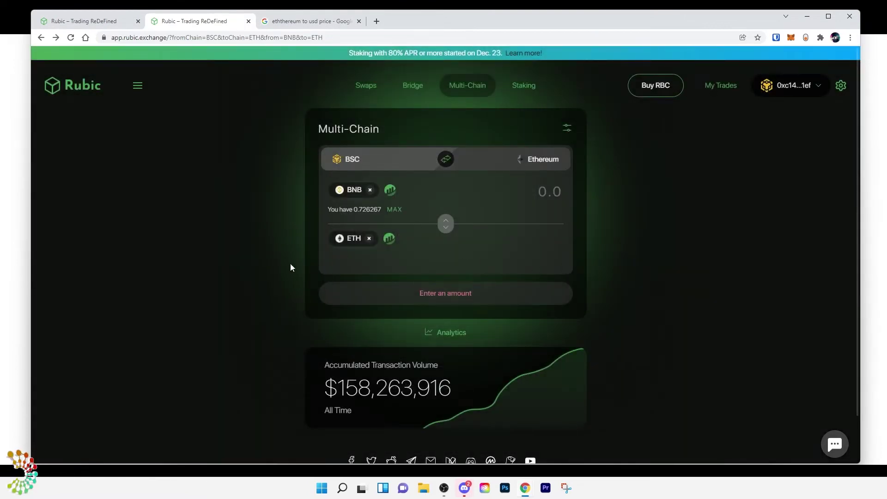
- Examine the BNB balance and browse the source token lists for Avalanche, Moonriver, Fantom, Harmony, xDai and Ethereum, keeping BNB selected
drag(356, 210, 386, 214)
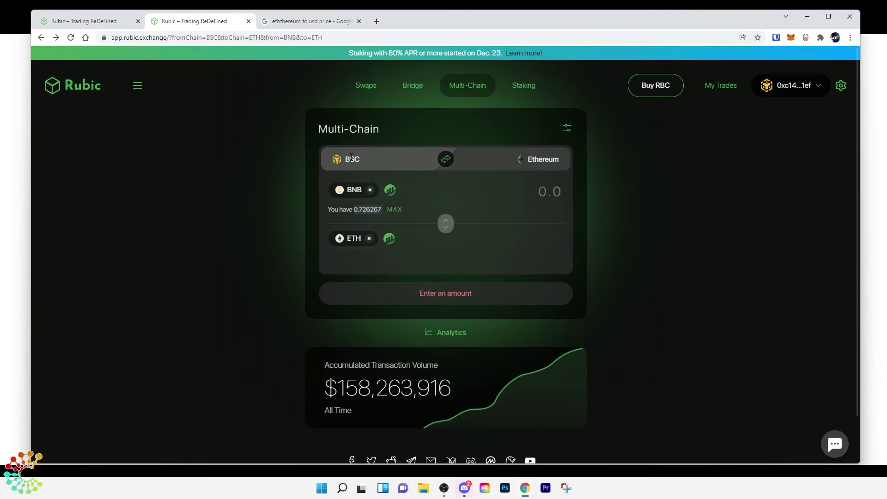
click(355, 197)
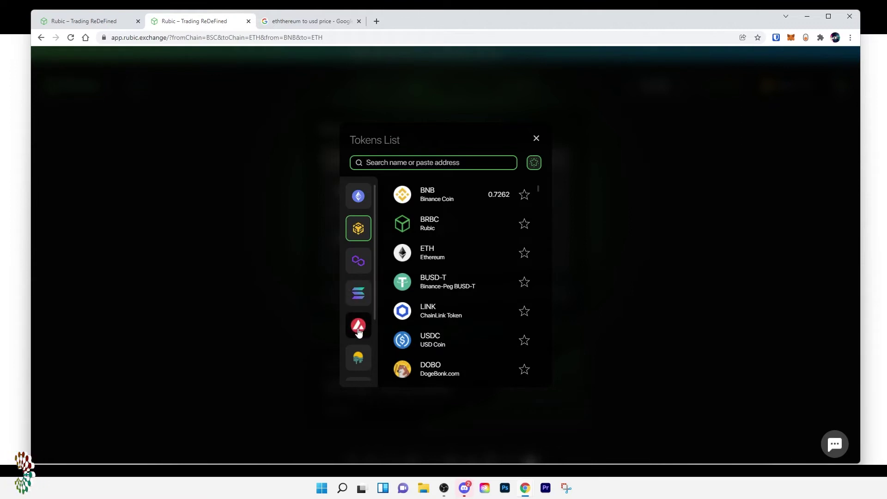
click(361, 325)
scroll(358, 325, down, 2)
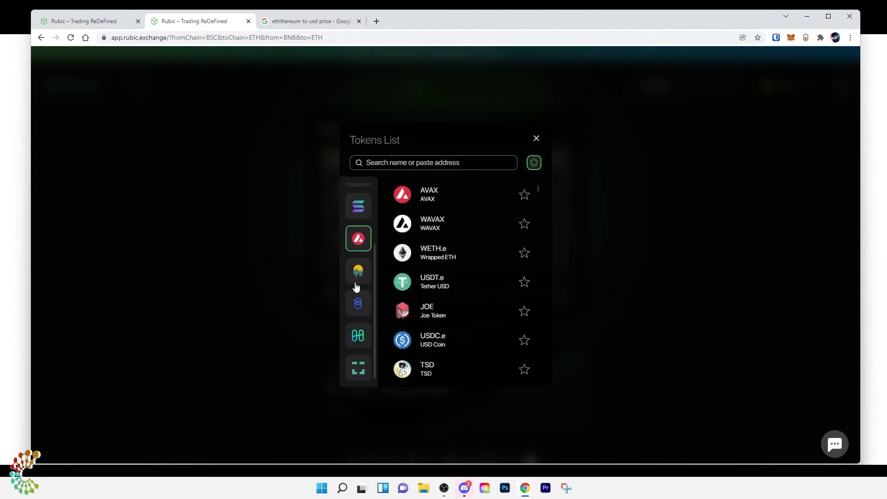
click(359, 272)
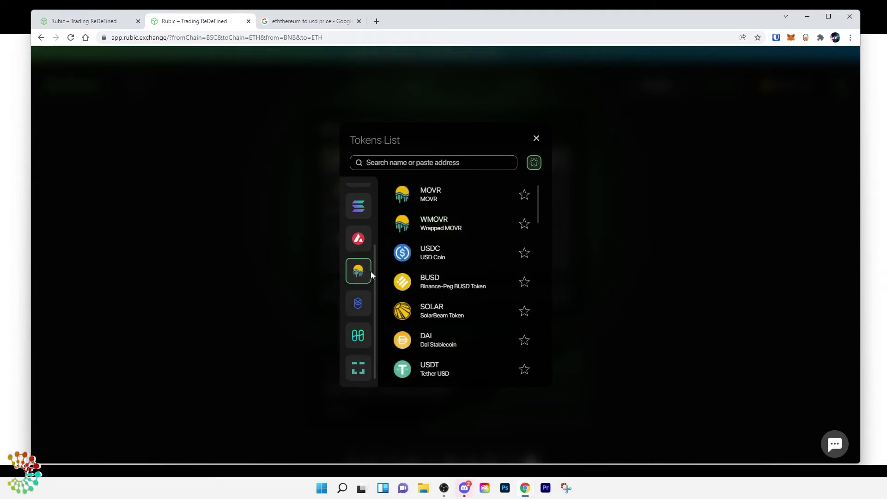
click(364, 309)
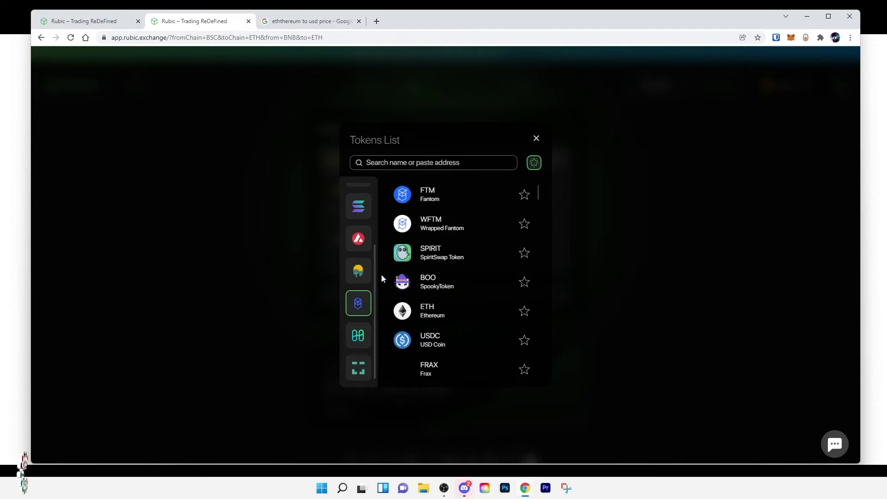
click(365, 331)
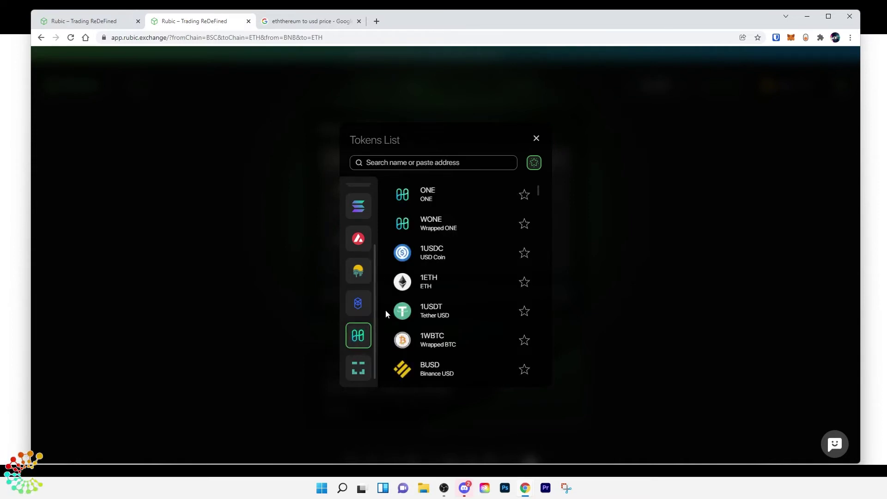
click(364, 374)
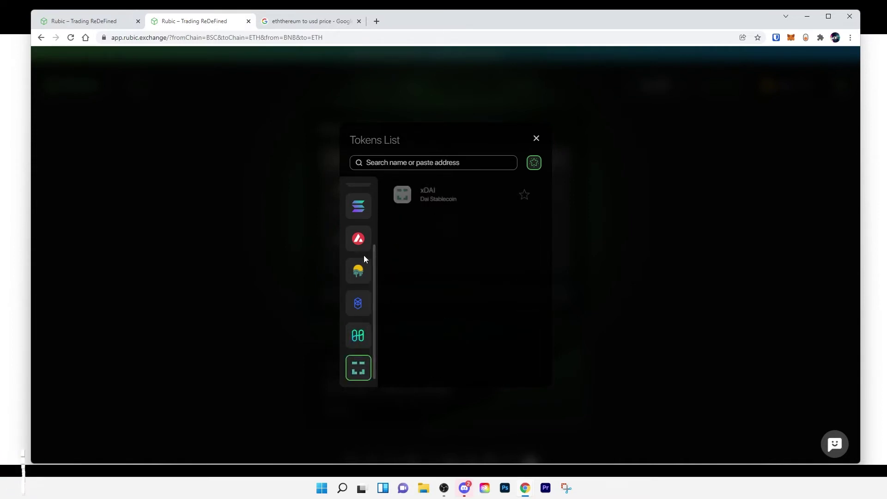
scroll(362, 300, up, 2)
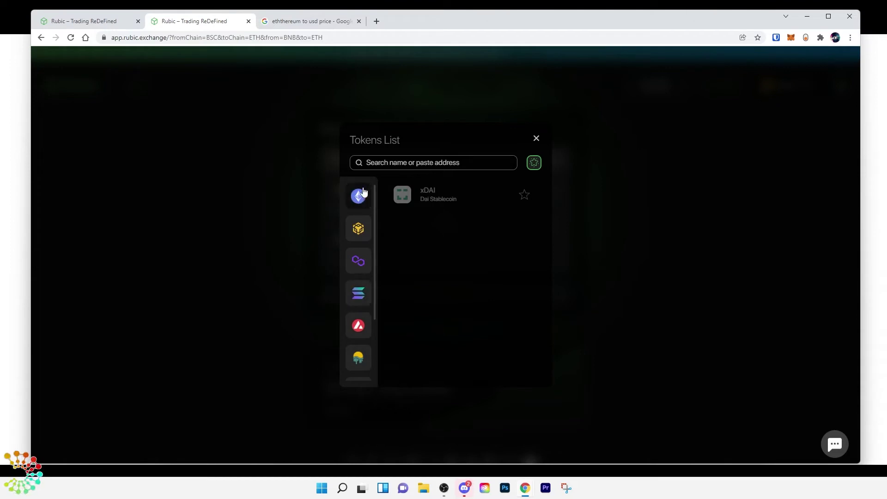
click(361, 196)
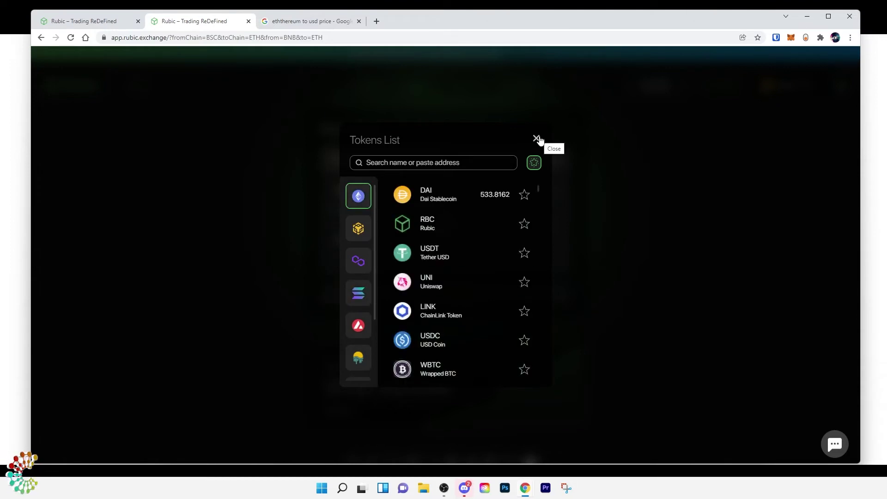
click(537, 139)
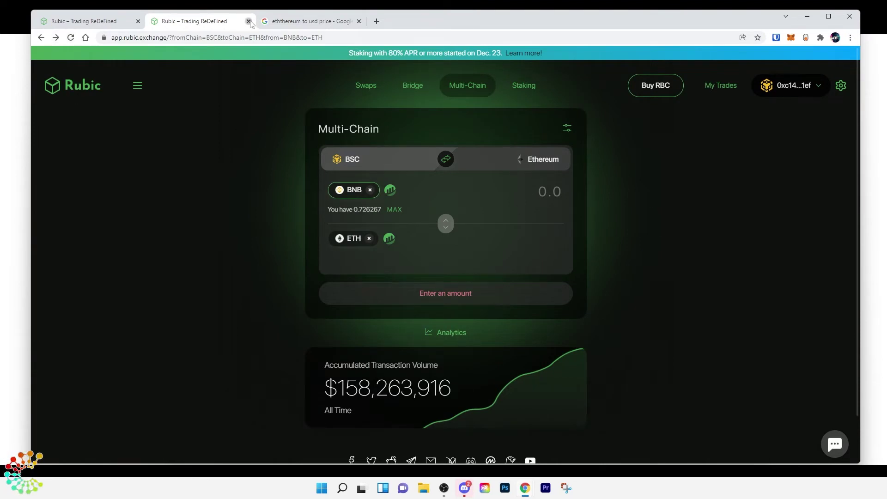
- Leave Rubic, open the LimitSwap website from the CRISPR-ART Tools page, and take a brief look at its wiki
click(248, 21)
key(alt+Left)
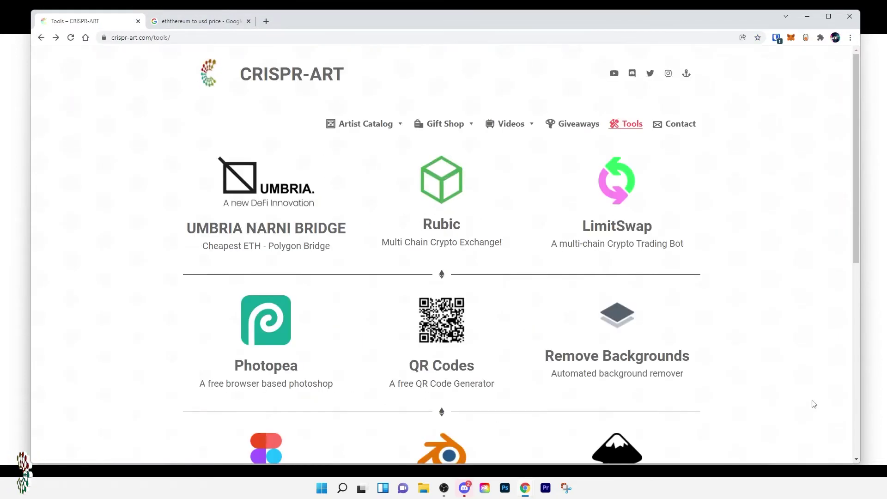
click(617, 196)
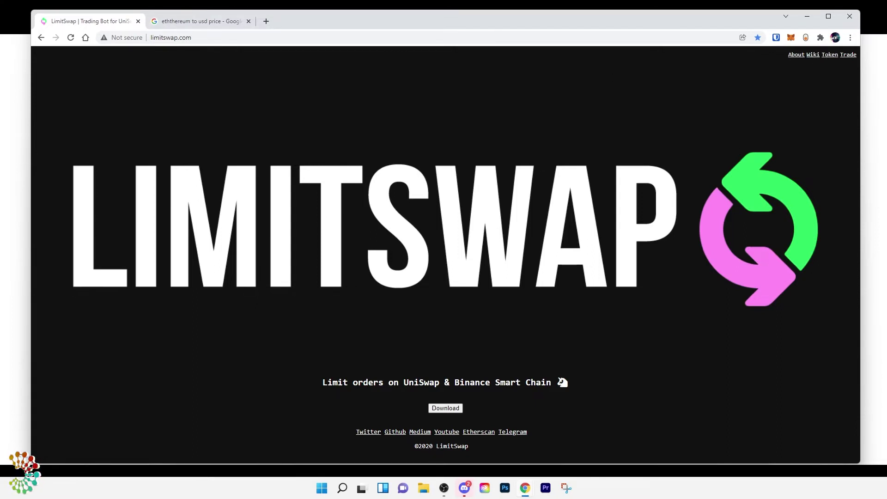
click(813, 55)
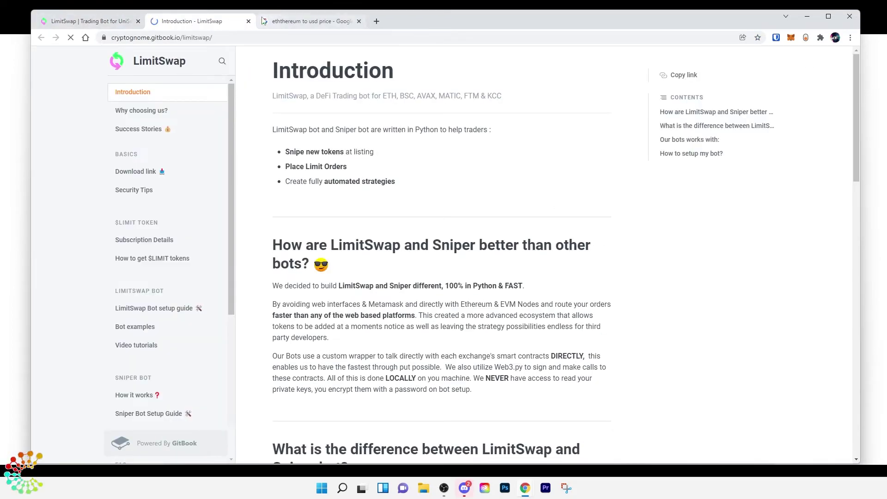
click(248, 21)
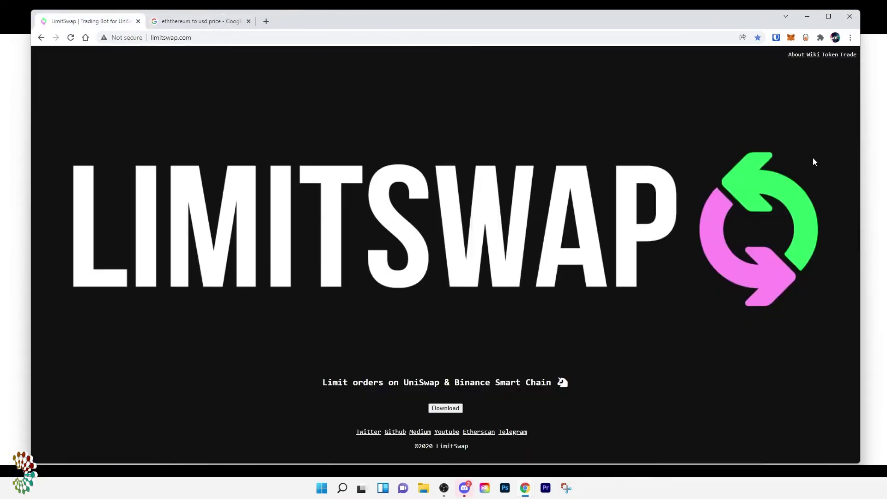
- Open LimitSwap's token page and read the Casual, Trader and Professional token levels with their trading benefits
click(830, 55)
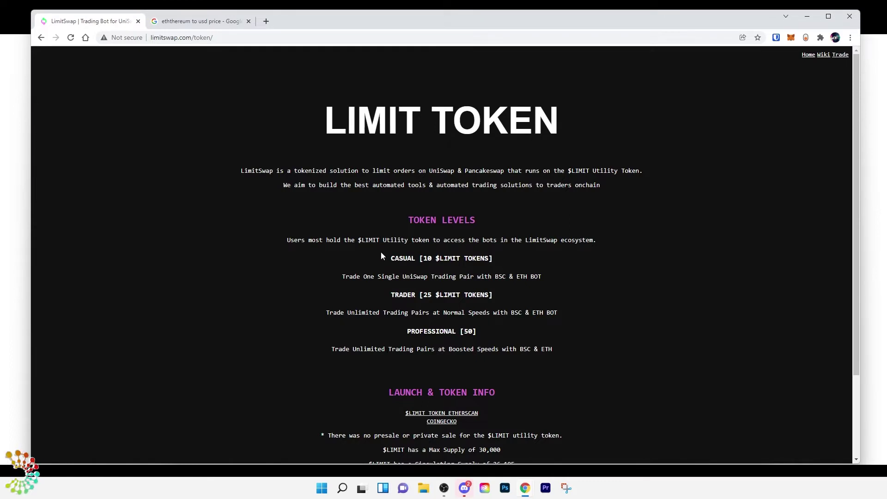
drag(388, 259, 493, 259)
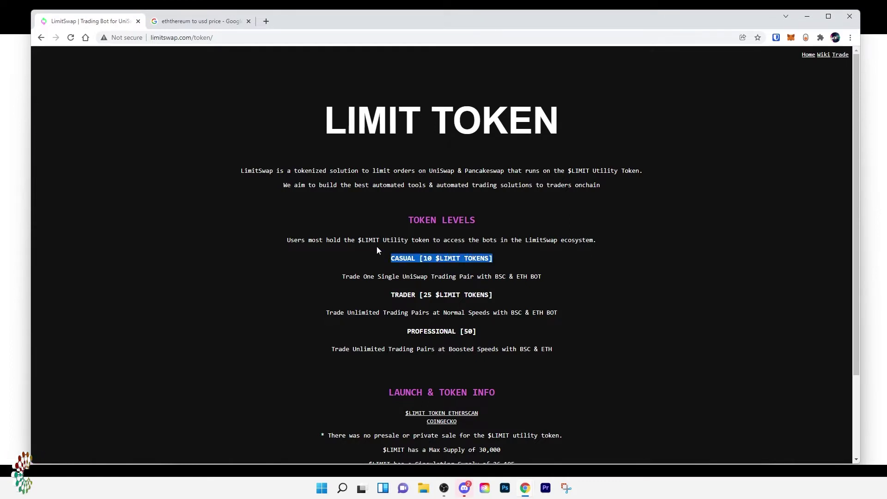
drag(341, 276, 543, 276)
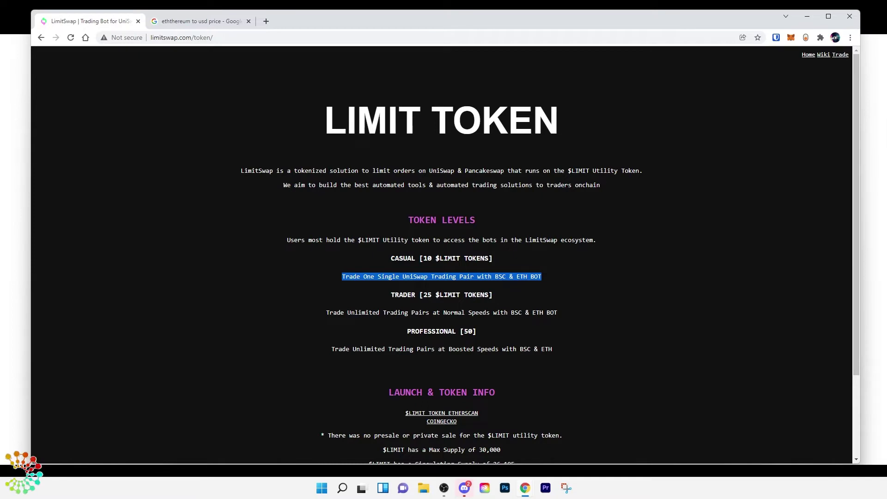
drag(389, 295, 502, 298)
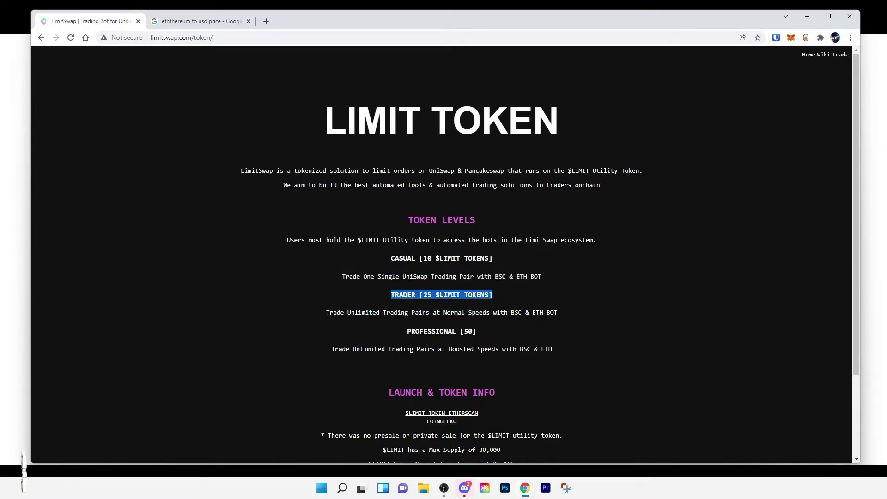
drag(325, 312, 543, 312)
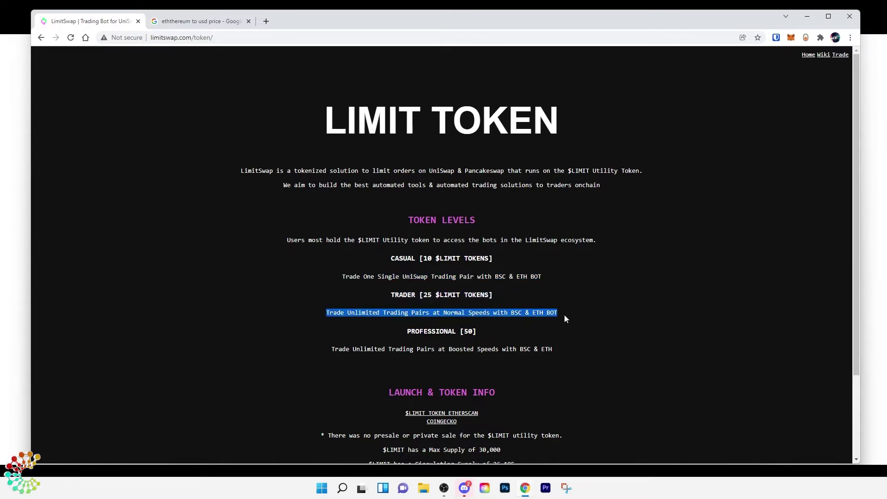
drag(400, 332, 478, 331)
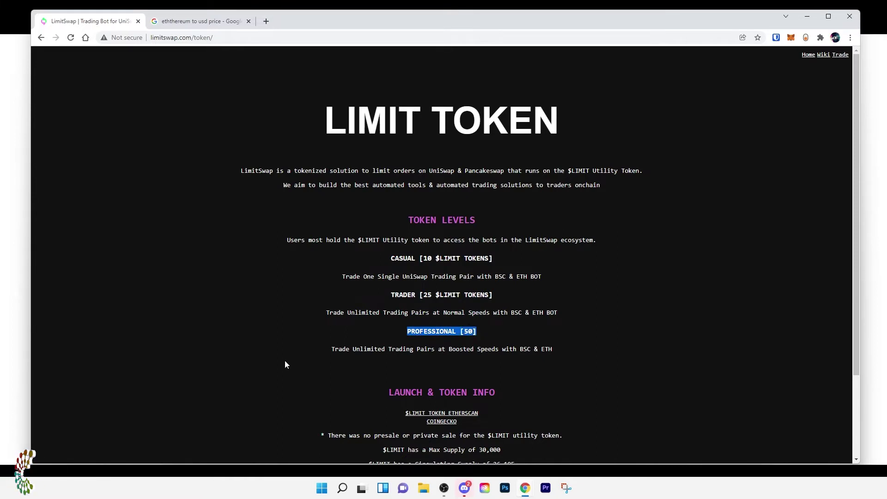
drag(324, 350, 538, 346)
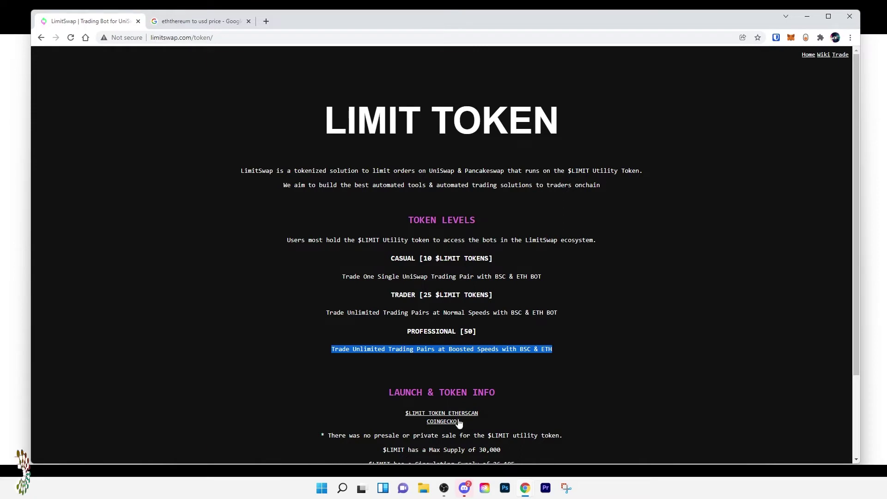
scroll(544, 358, down, 2)
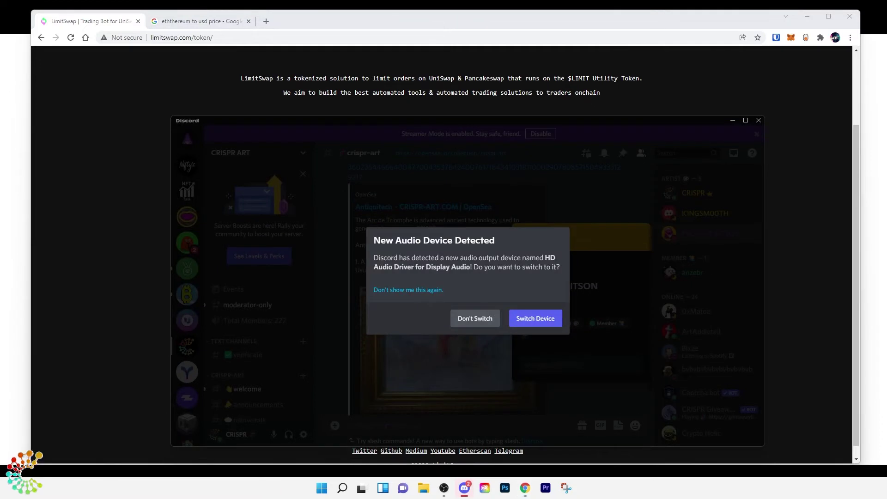
- In Discord, decline the audio device switch, view the LimitSwap server's limit-trader channel, and minimize the app
click(465, 318)
scroll(188, 323, down, 3)
click(191, 358)
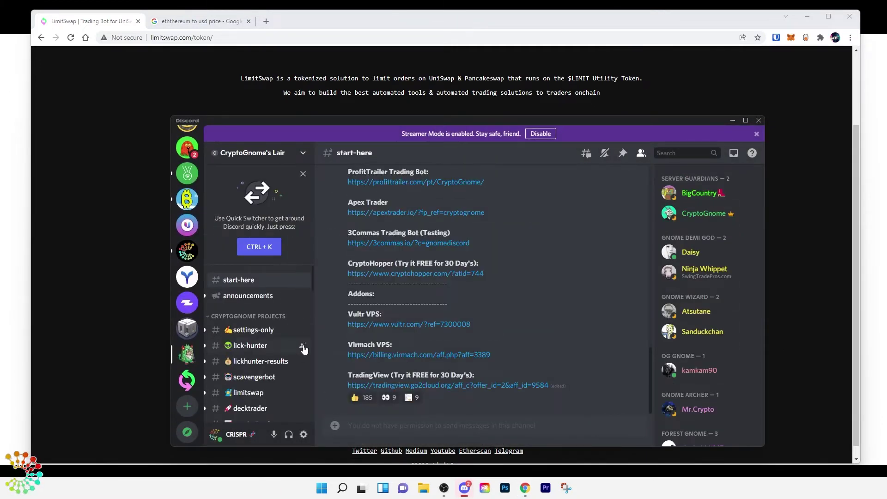
click(191, 387)
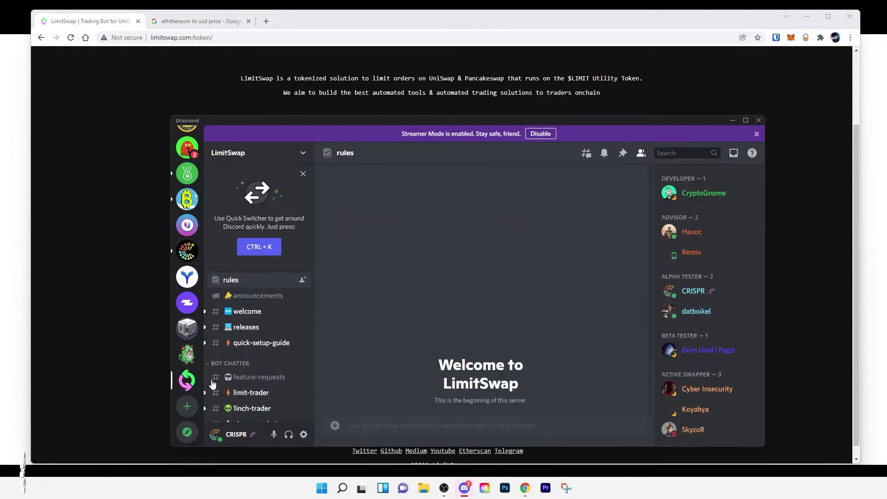
scroll(240, 392, down, 3)
scroll(253, 323, up, 2)
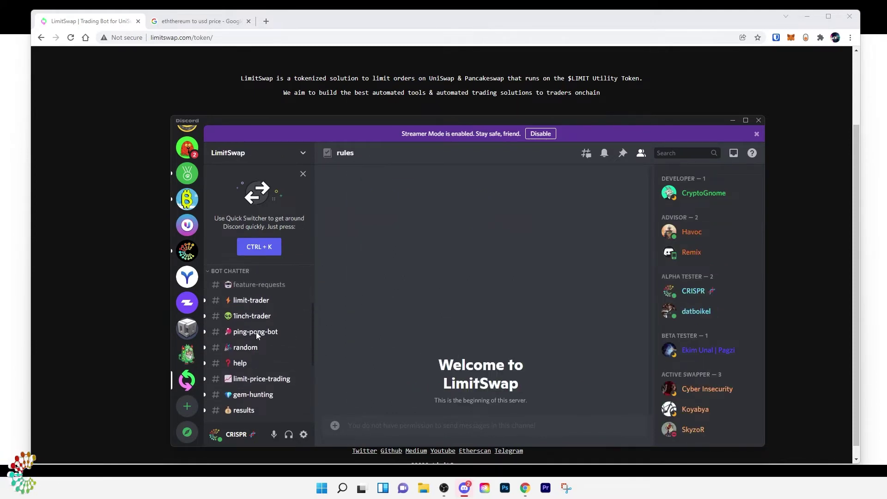
click(242, 300)
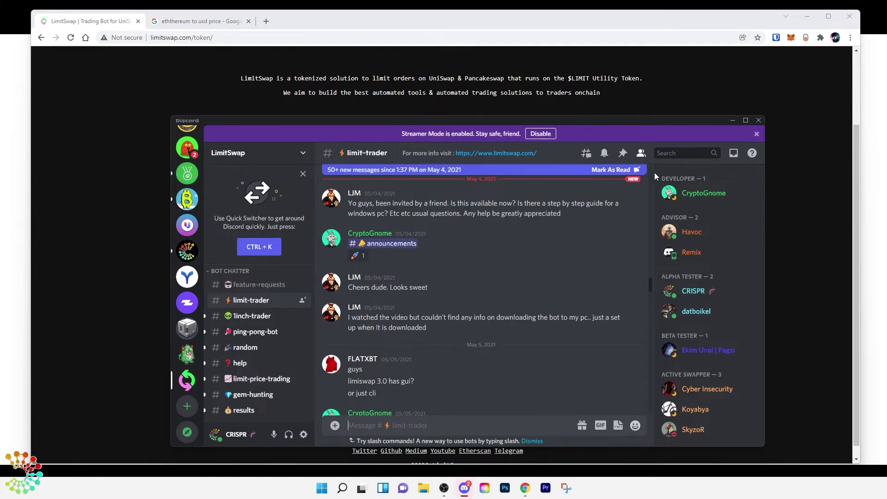
click(733, 120)
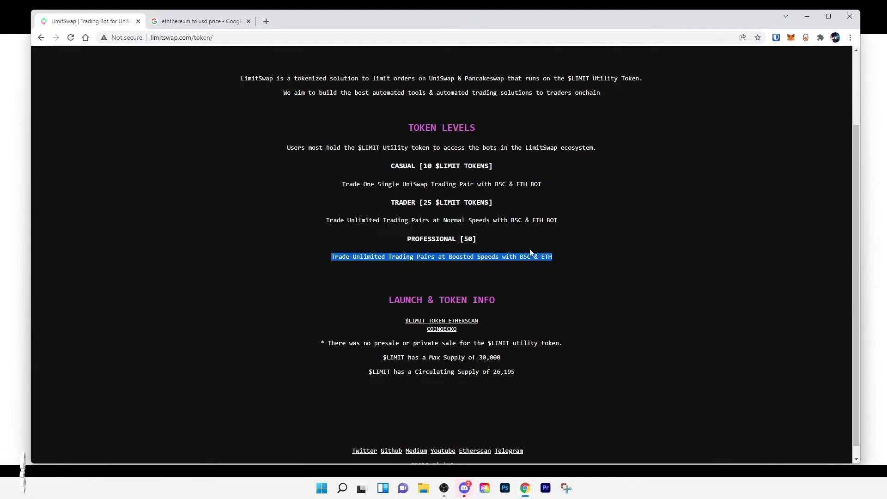
- Review the LIMIT launch and token info, and open LimitSwap's CoinMarketCap page from a Google search for "price of limit token"
scroll(671, 368, up, 2)
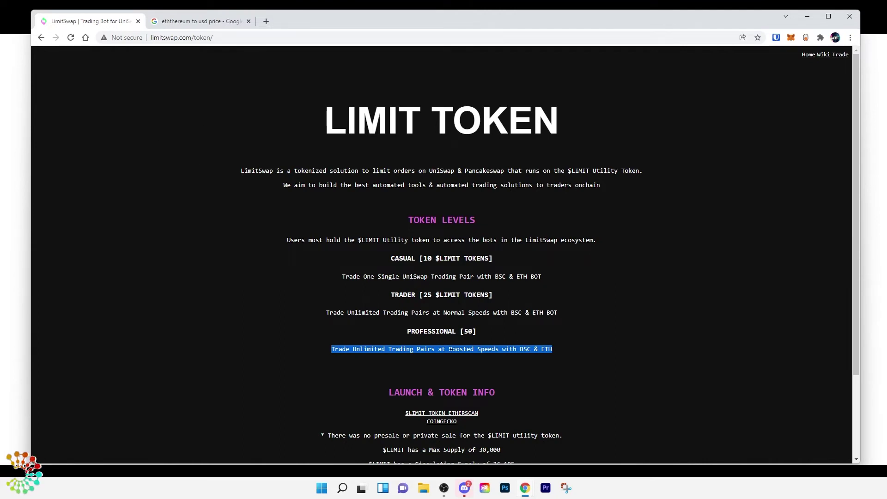
scroll(450, 349, down, 2)
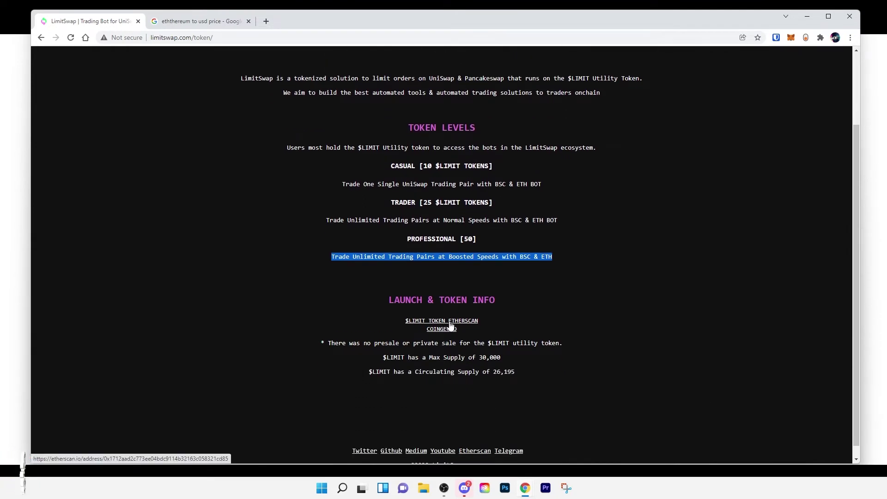
scroll(387, 421, down, 1)
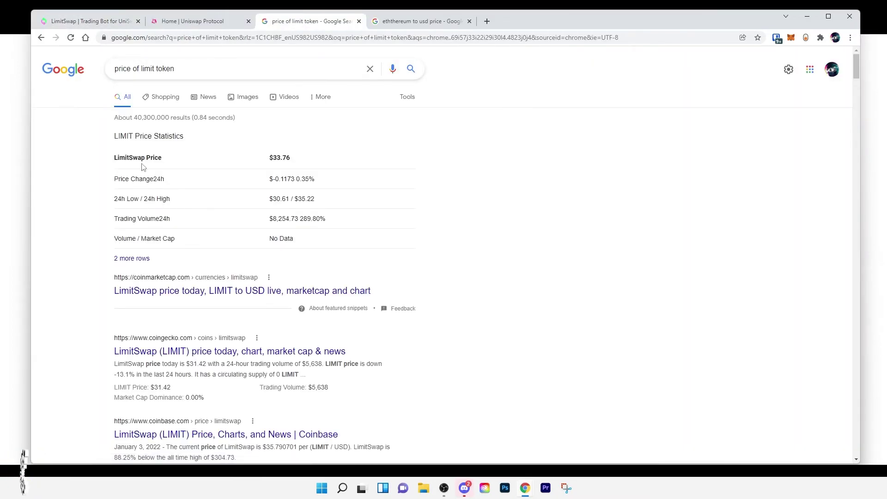
click(176, 295)
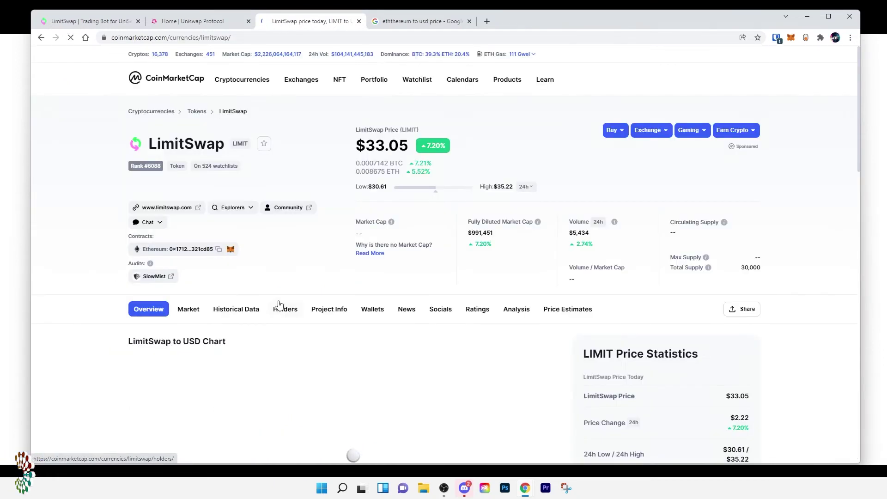
- View the LIMIT price on CoinMarketCap and show the LimitSwap to USD chart for its all-time range
drag(356, 146, 398, 149)
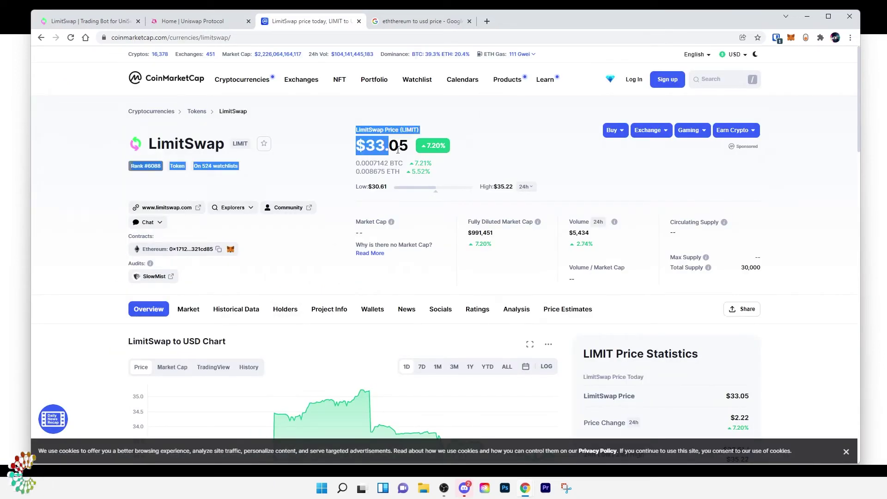
click(414, 176)
scroll(229, 307, down, 2)
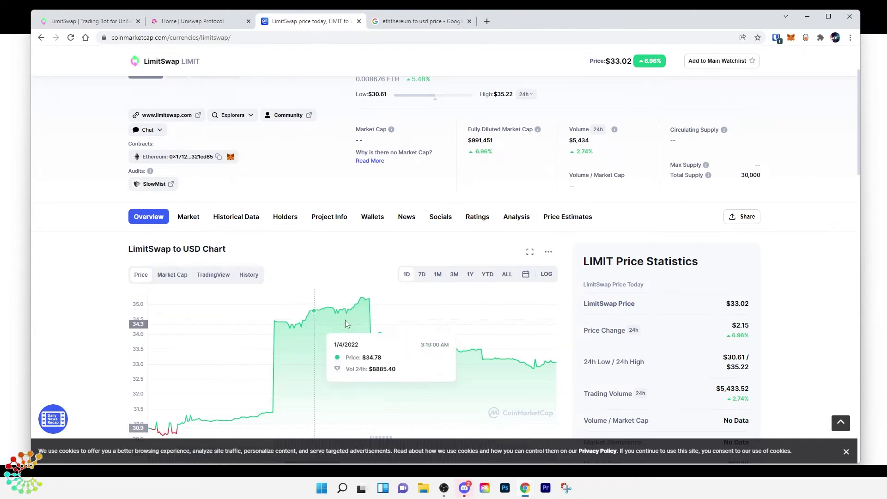
click(507, 274)
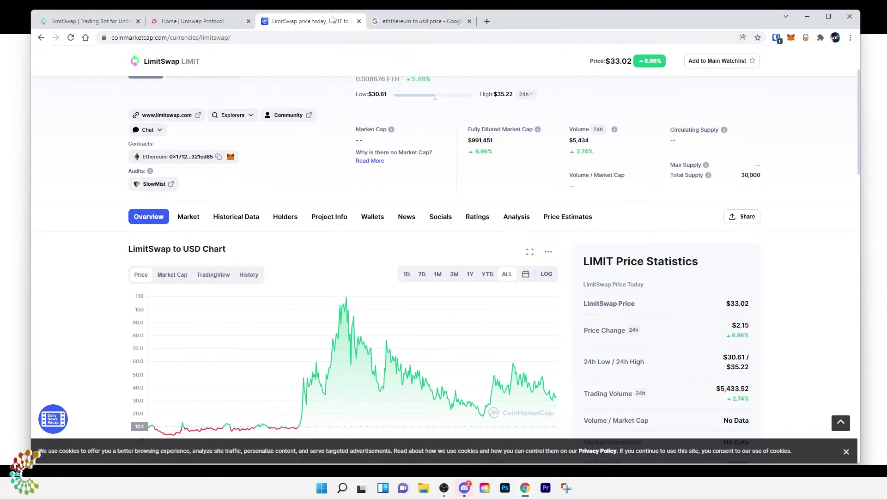
- Close the Uniswap and CoinMarketCap pages and return to LimitSwap's token page
click(248, 21)
click(249, 22)
click(137, 24)
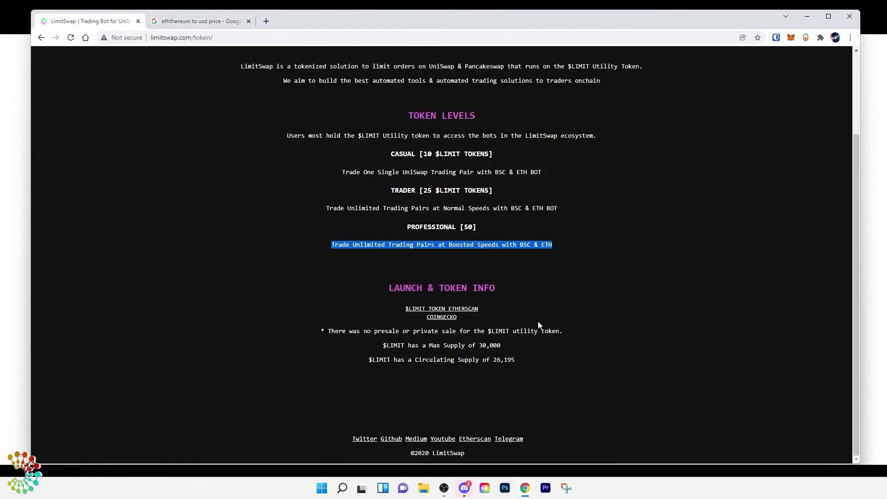
- Return to LimitSwap's home page and open the project's YouTube channel from its footer links
scroll(512, 351, up, 3)
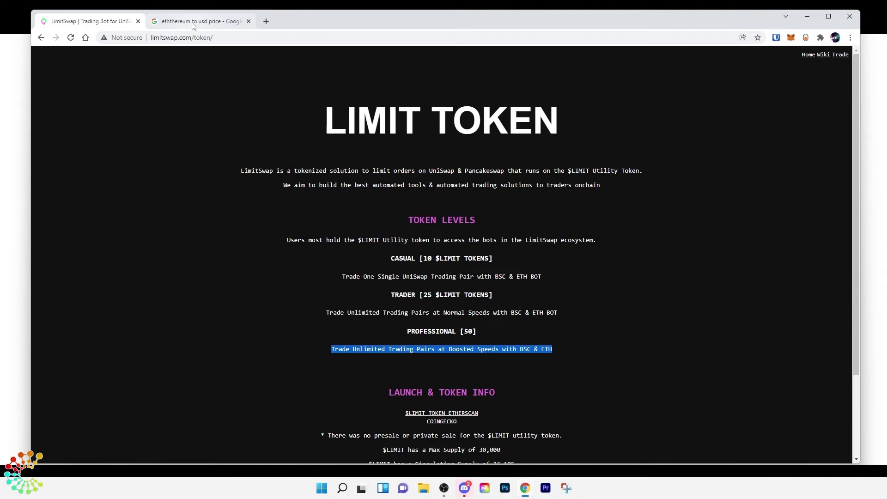
click(808, 55)
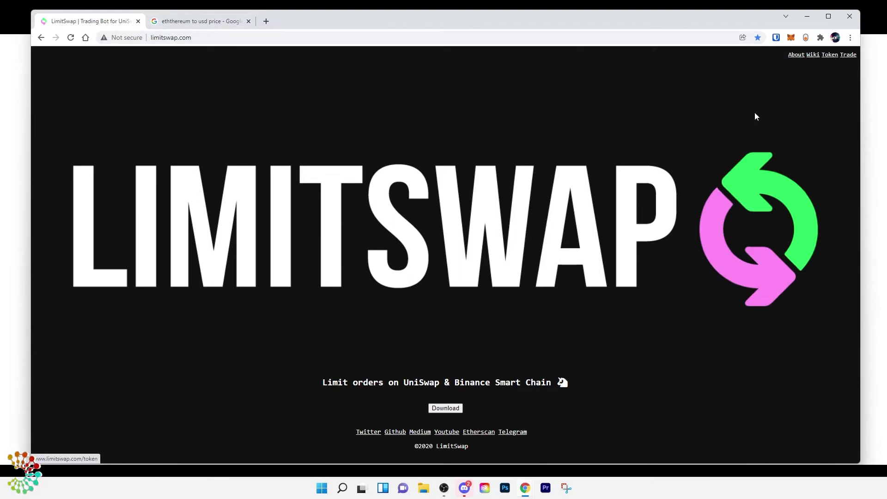
click(447, 433)
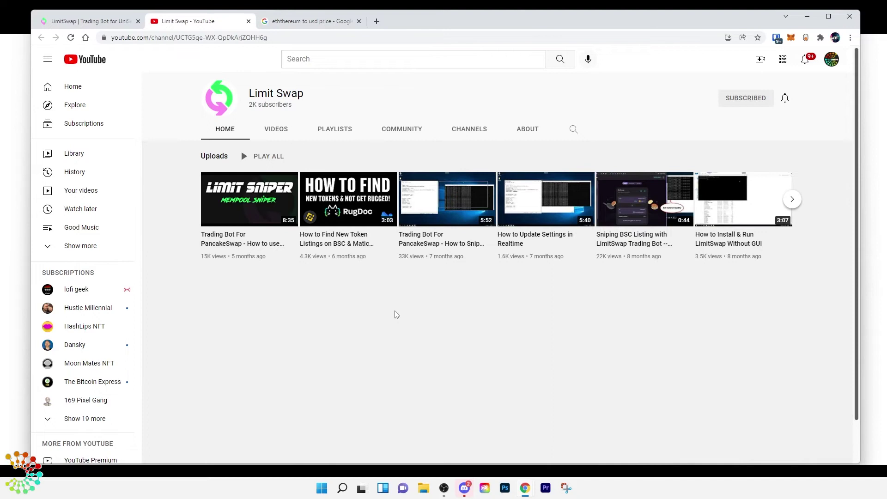
- Go back from the LimitSwap site to the CRISPR-ART Tools page and open Photopea
click(95, 22)
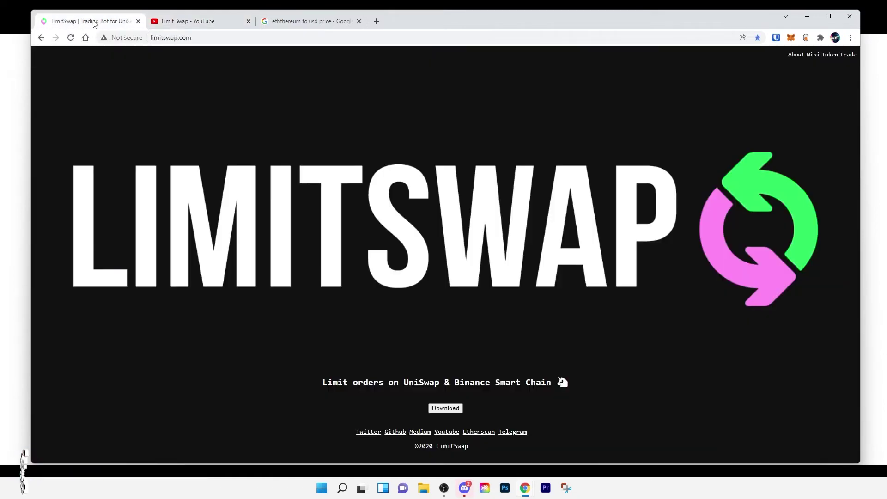
click(41, 38)
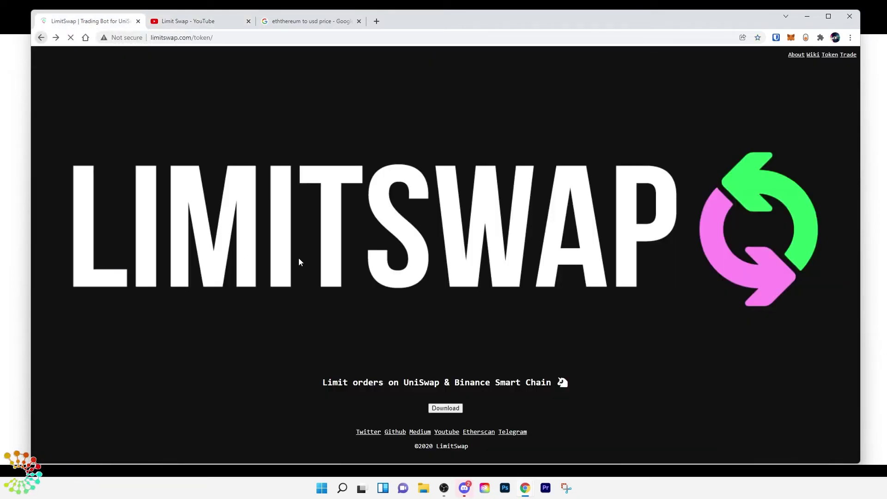
click(41, 37)
click(43, 40)
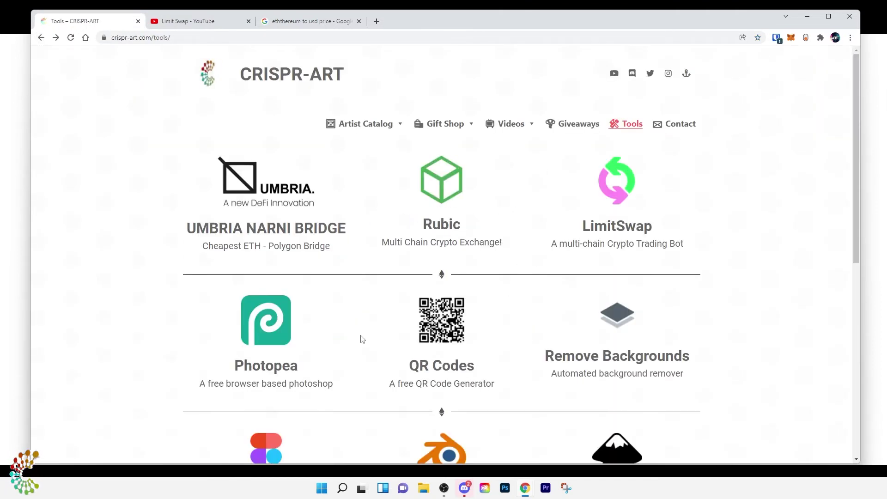
scroll(362, 339, down, 1)
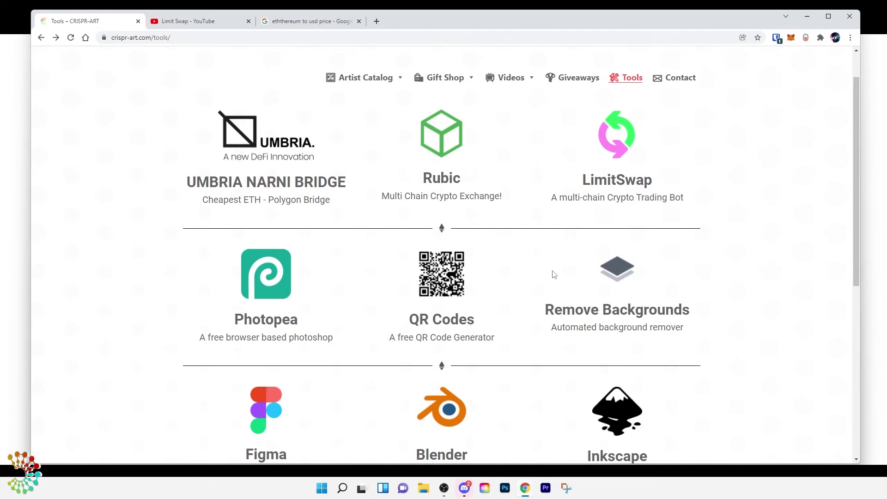
click(260, 281)
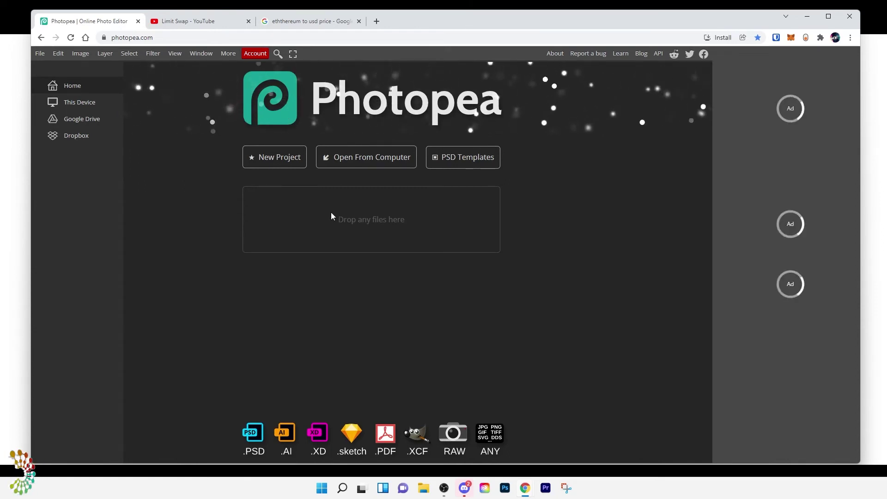
- Open the 3K YT subs character image and the rainbow image intro-1620849879.jpg as separate documents
click(284, 162)
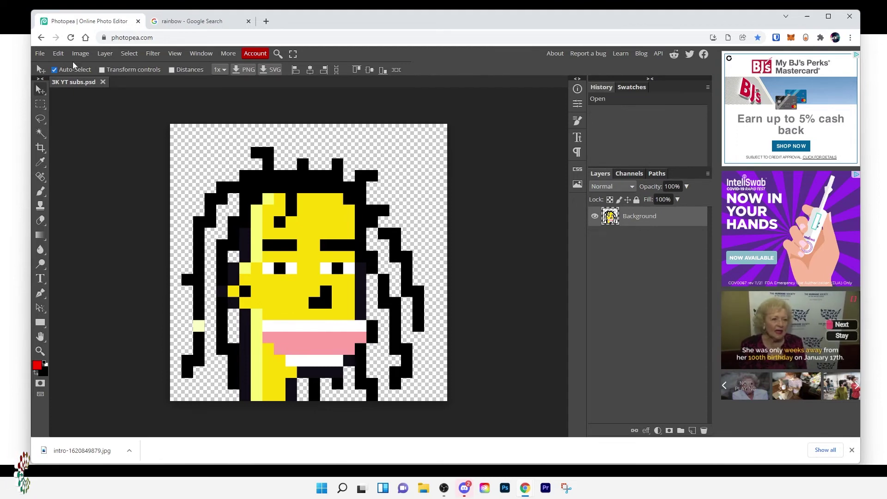
click(40, 54)
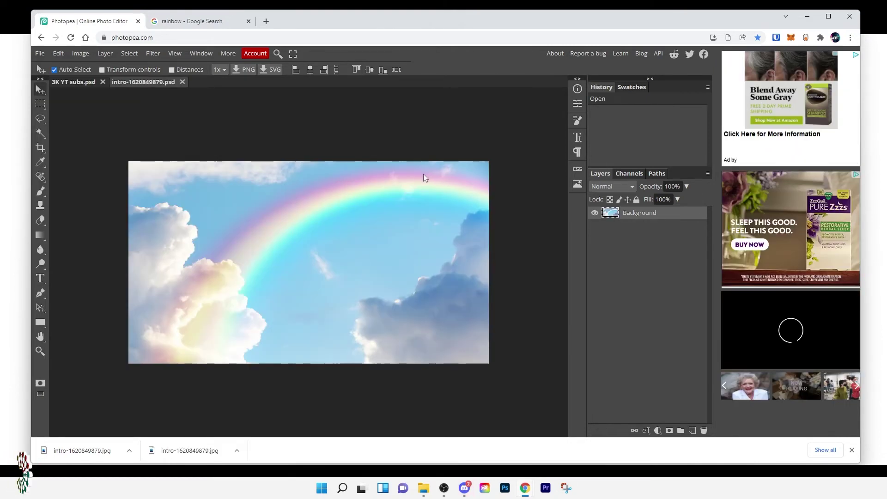
- Try to copy the whole rainbow image into the 3K YT subs document, blocking the site's clipboard access request
key(ctrl+a)
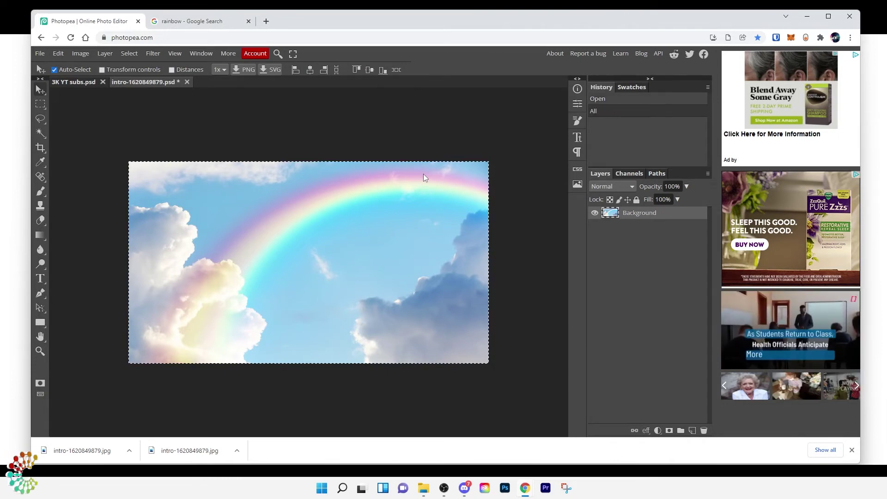
click(83, 86)
key(ctrl+v)
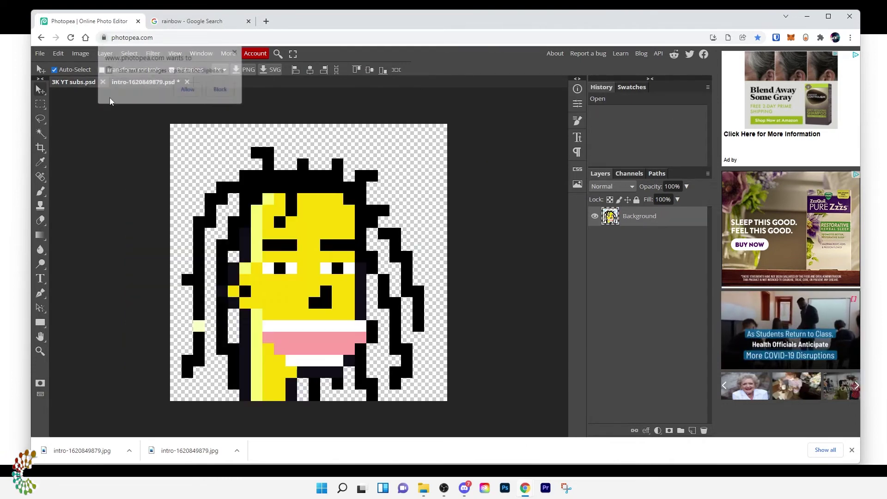
click(219, 90)
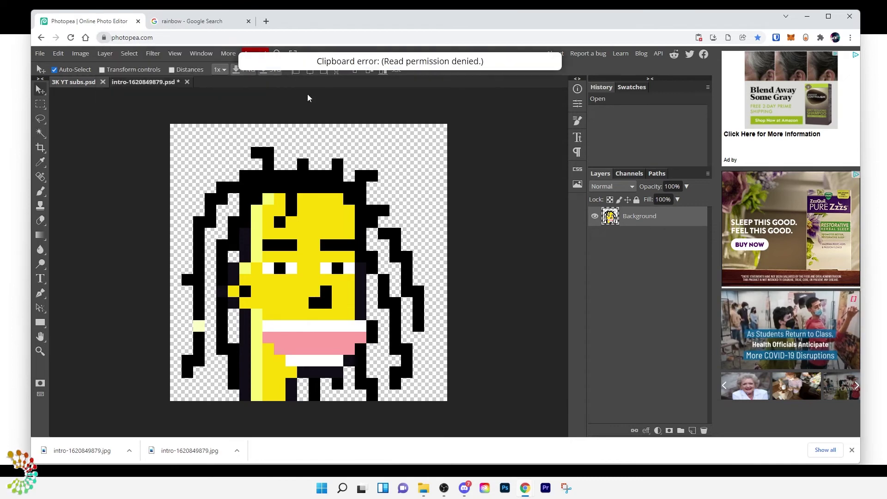
- Duplicate the rainbow's Background layer into 3K YT subs.psd and place it beneath the character layer
click(144, 85)
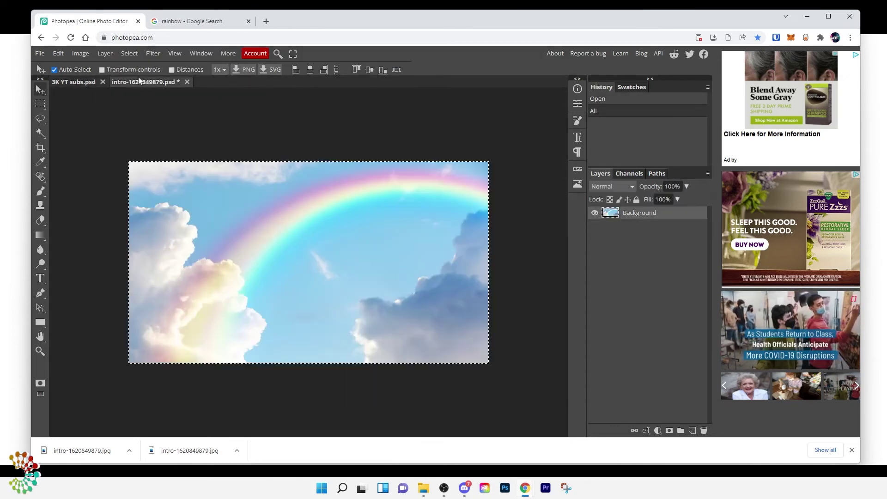
right_click(639, 217)
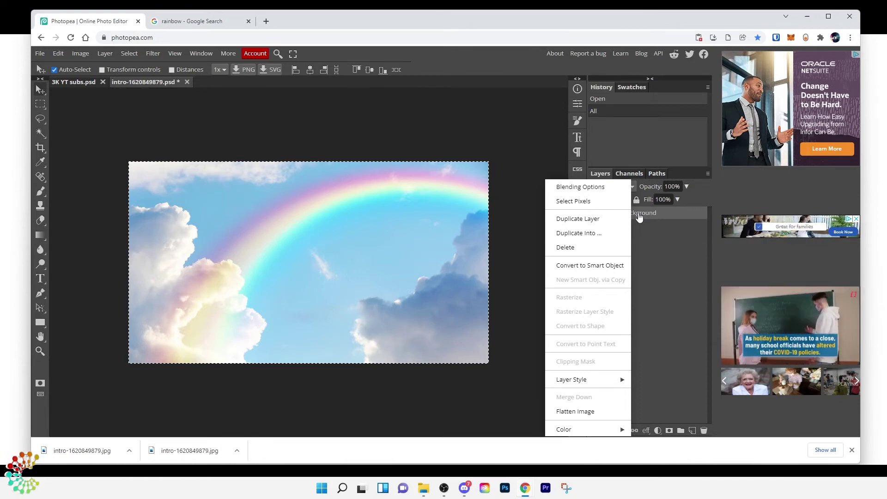
click(588, 240)
click(161, 145)
click(169, 156)
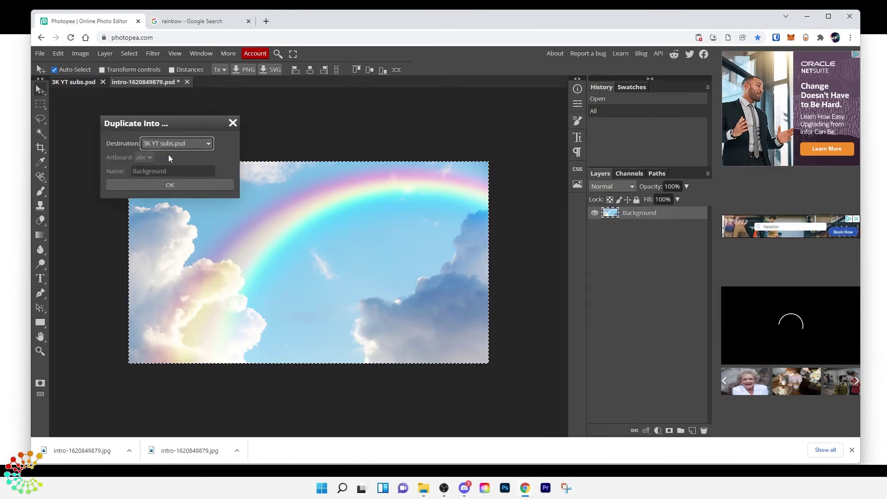
click(181, 184)
click(80, 83)
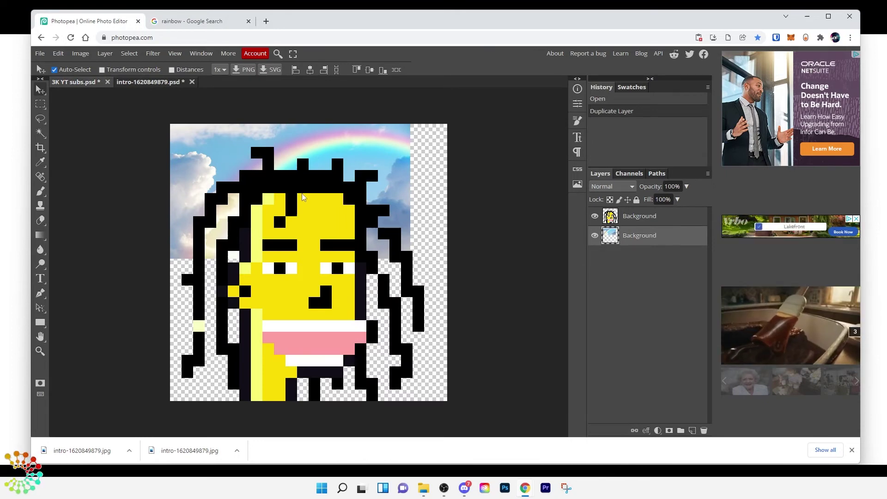
- Free Transform the rainbow layer to about 160% width and 208% height so it fills the canvas behind the character
key(ctrl+alt+t)
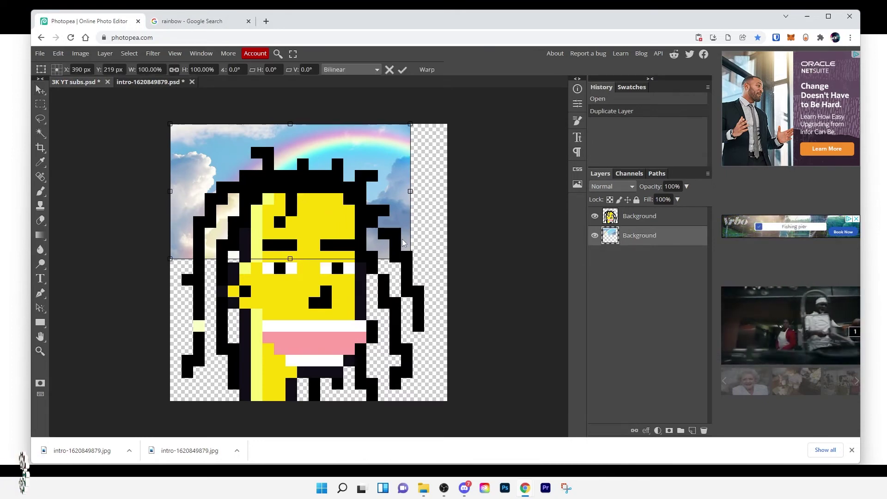
drag(410, 259, 553, 405)
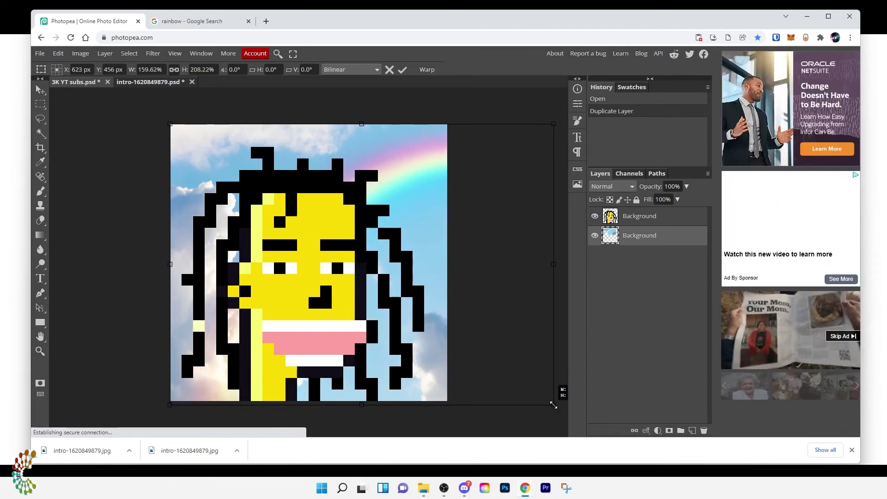
click(402, 69)
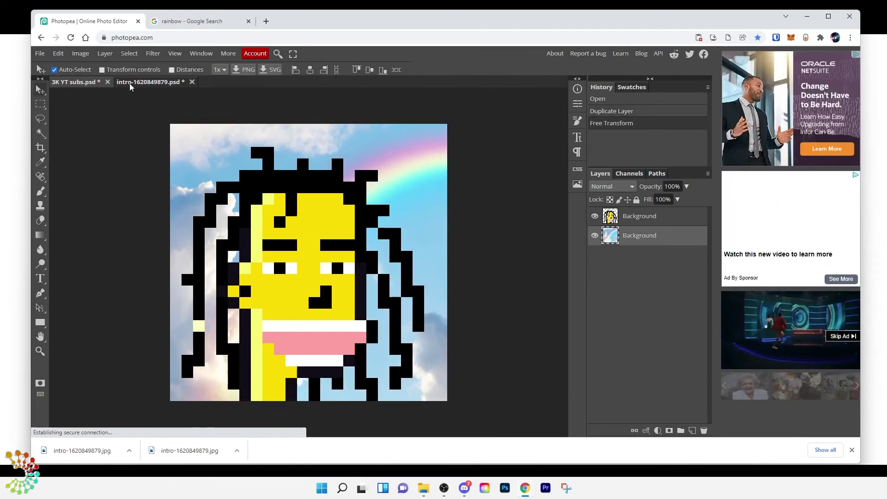
- Export the combined image as 3K YT subs.png, preview the downloaded file in Photos, and close the preview
click(41, 54)
mouse_move(91, 174)
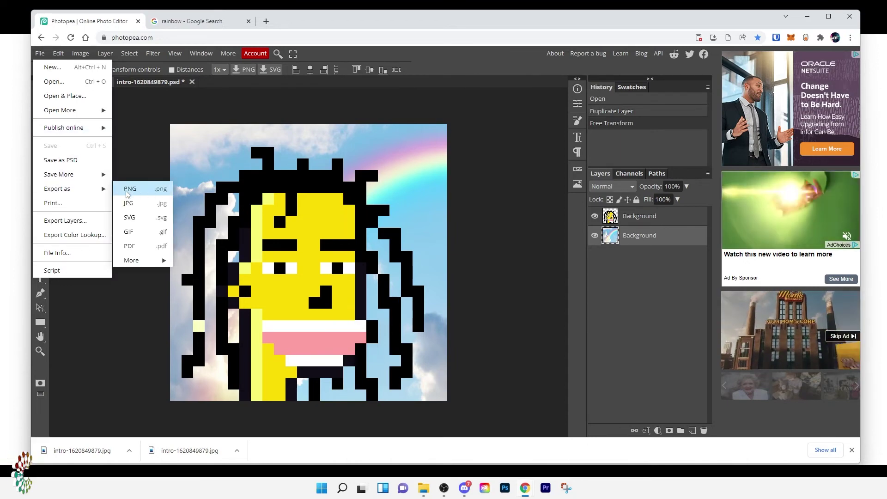
click(127, 190)
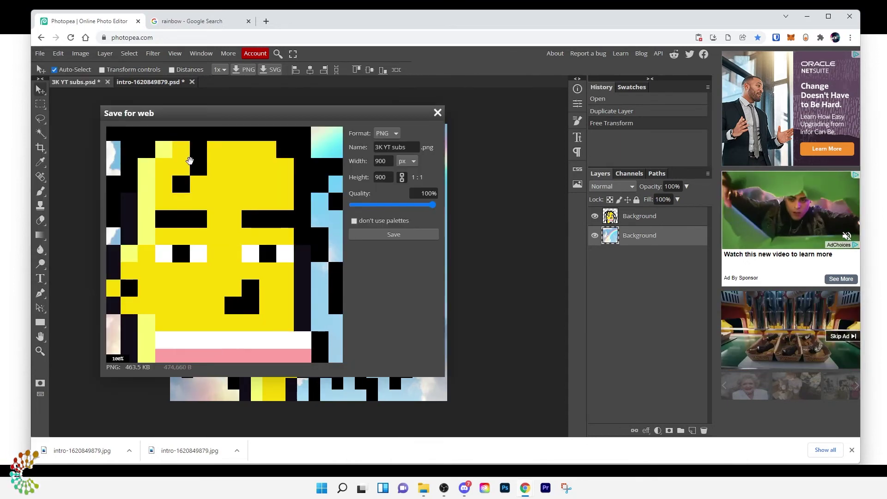
click(409, 236)
click(130, 449)
click(157, 417)
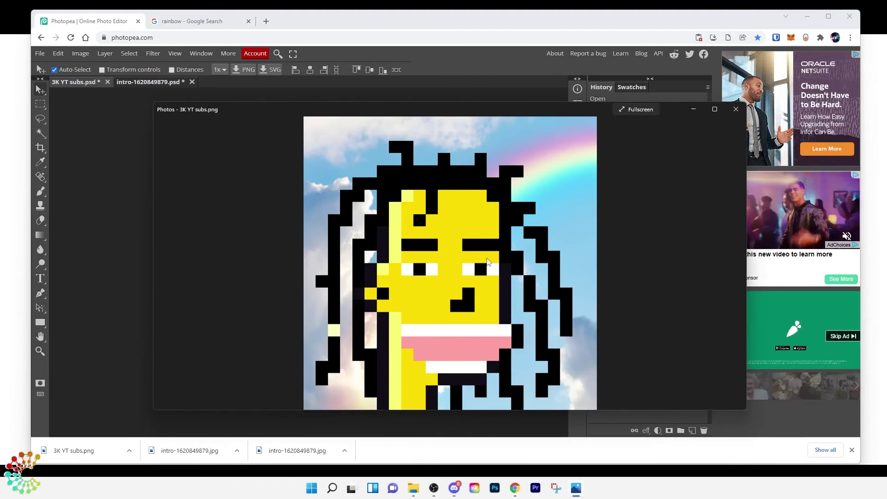
click(736, 109)
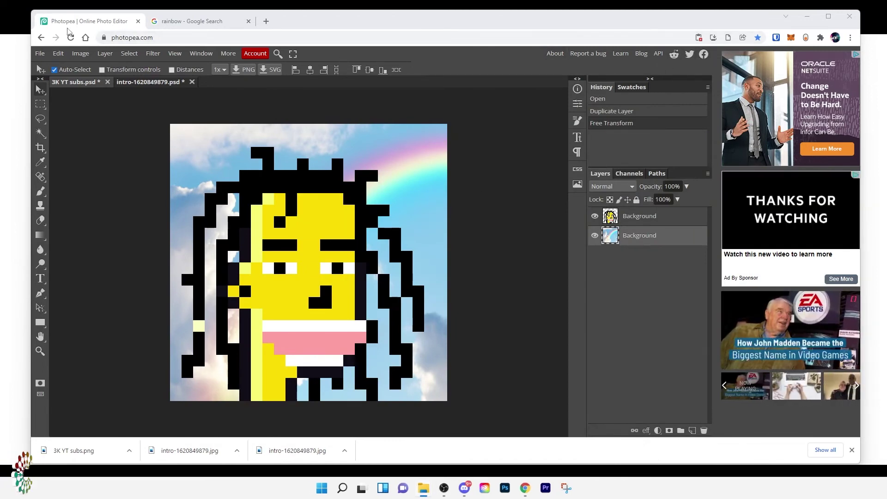
- Leave the Photopea editor and return to the CRISPR-ART Tools page
right_click(41, 37)
click(79, 52)
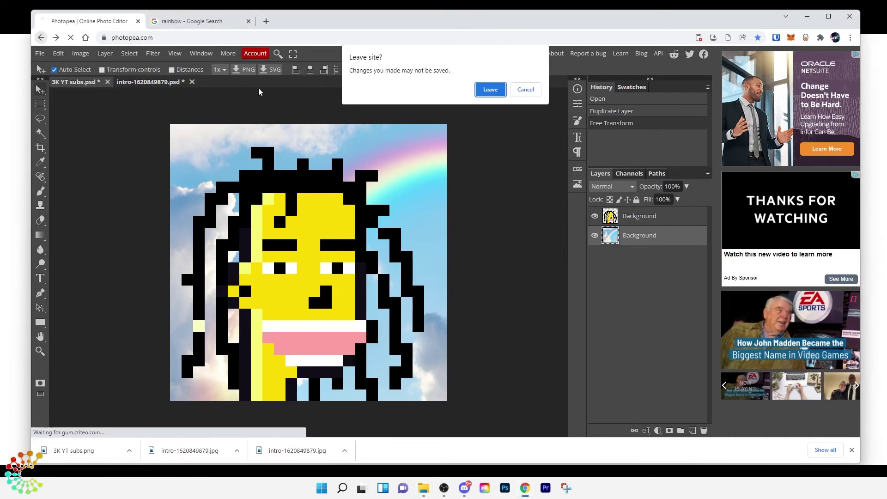
click(526, 89)
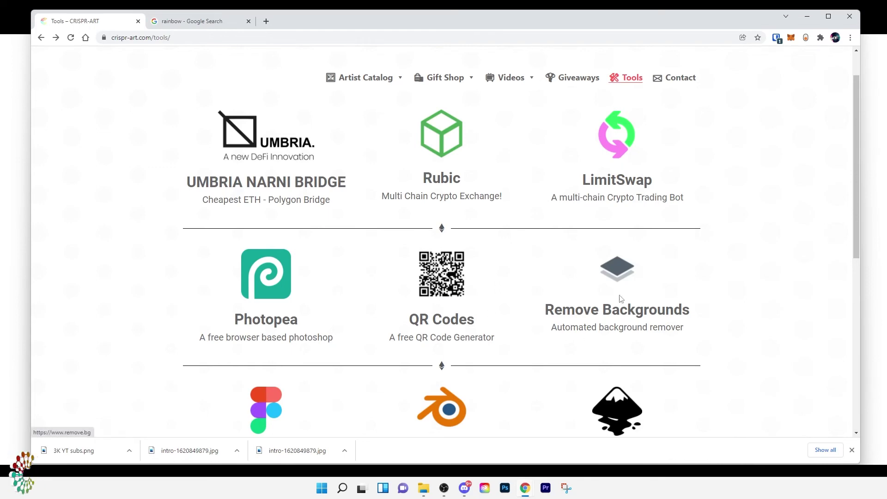
- Open the Remove Backgrounds tool, look over the remove.bg page, and go back to the Tools page
click(609, 319)
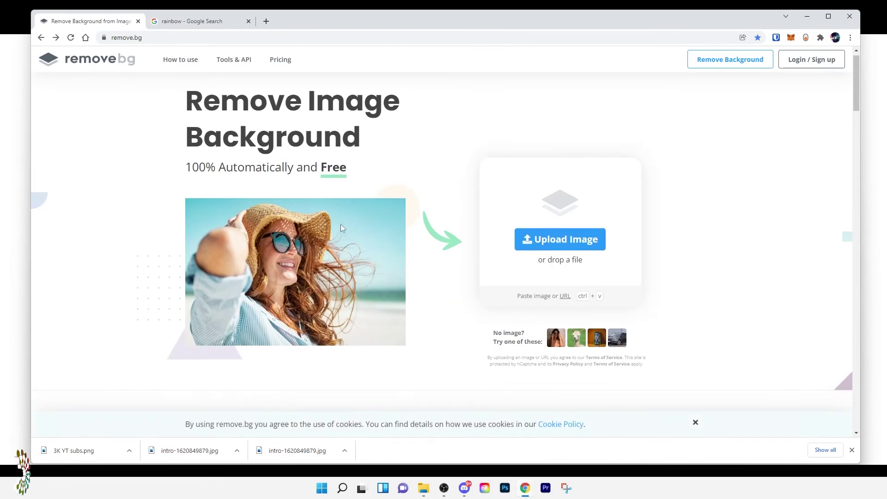
scroll(102, 85, down, 5)
click(41, 37)
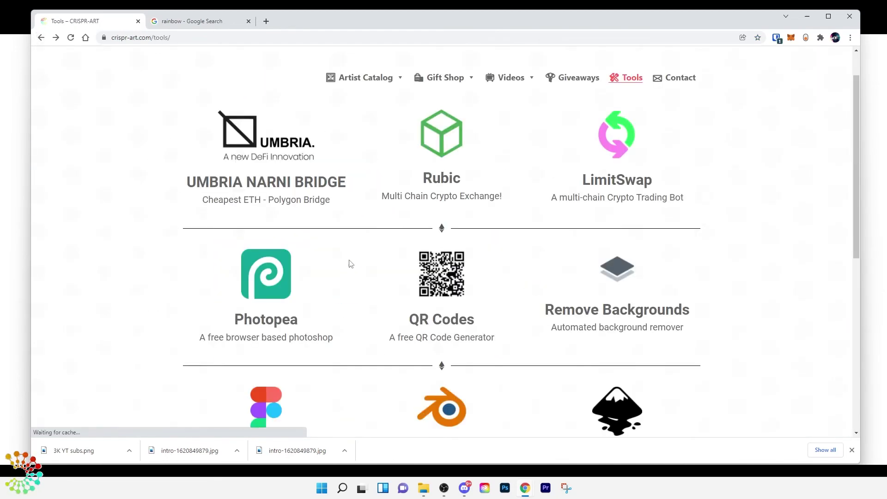
- Look through the free Adobe alternatives on the Tools page and view the DaVinci Resolve 17 product page with its download options
scroll(356, 260, down, 4)
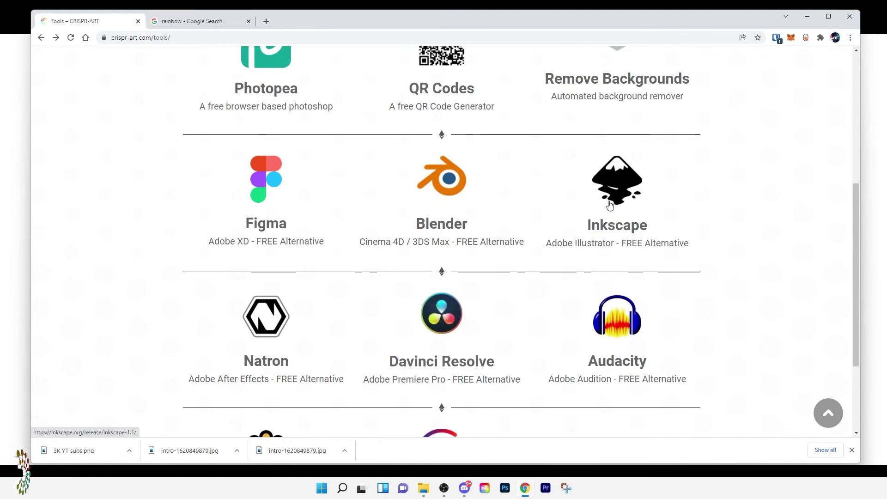
scroll(354, 281, down, 1)
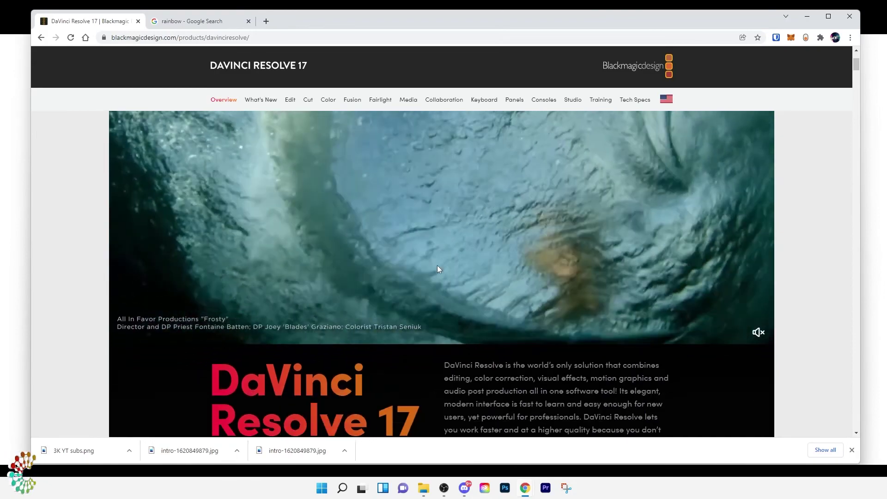
scroll(437, 269, down, 1)
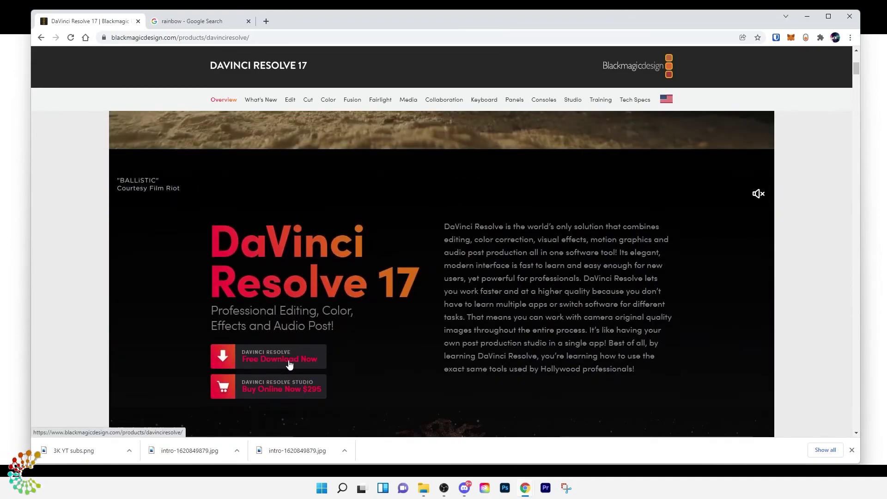
- Look over the DaVinci Resolve 17 product page and return to the CRISPR-ART Tools page
scroll(400, 366, up, 1)
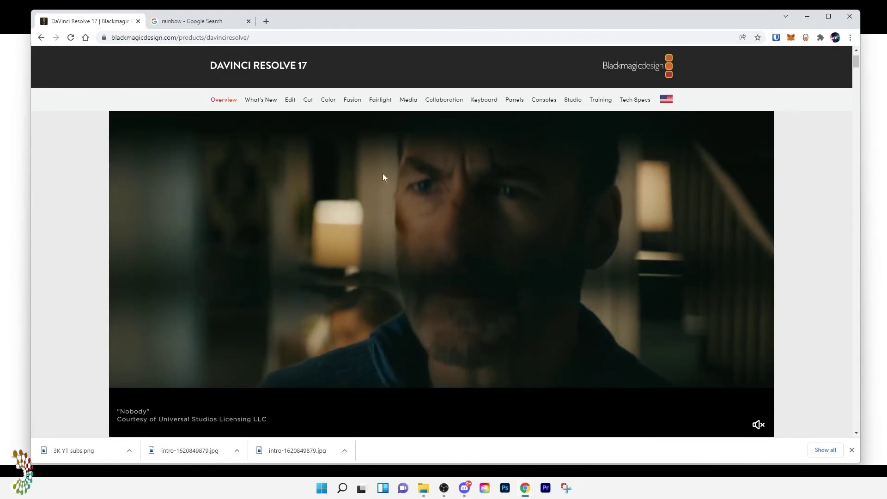
scroll(448, 282, down, 5)
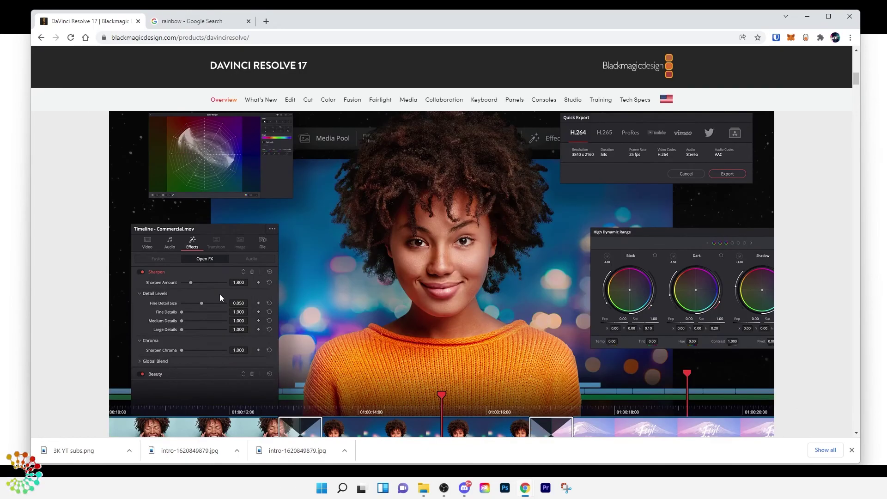
scroll(455, 259, up, 5)
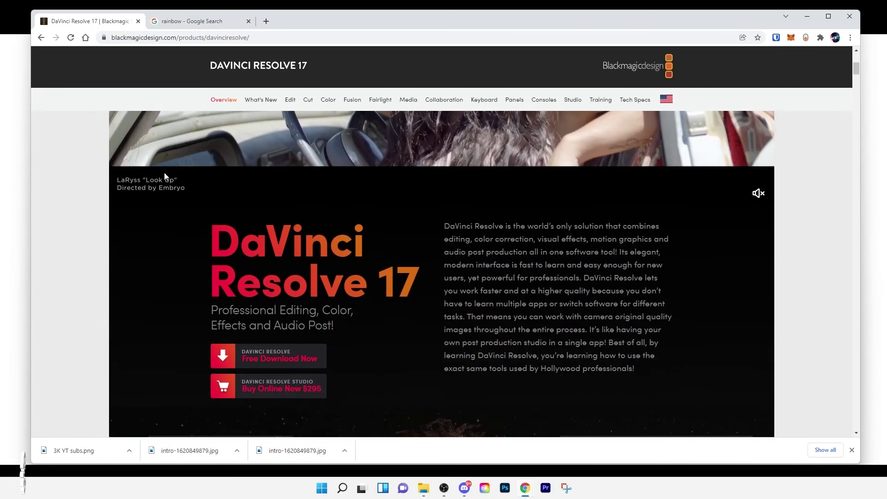
click(42, 38)
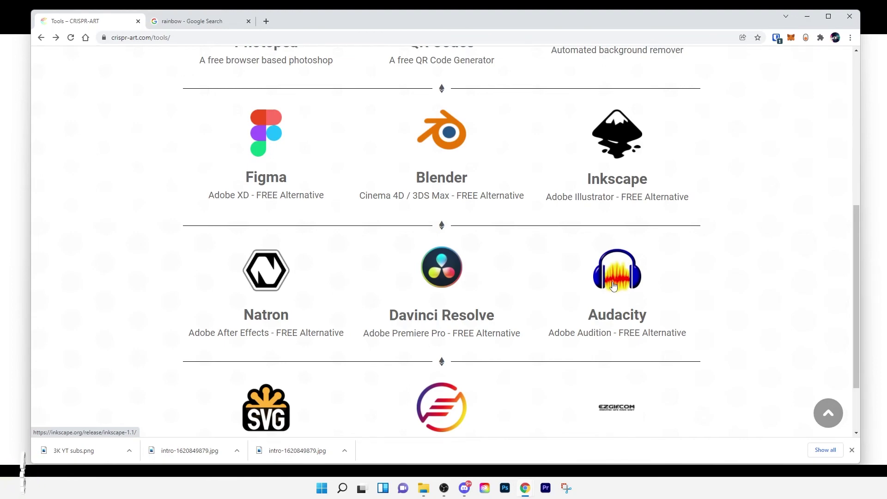
- Open the EthereumPrice gas charts and examine average gas prices by weekday and hour in the Gas Price by Time of Day heatmap
scroll(613, 286, down, 2)
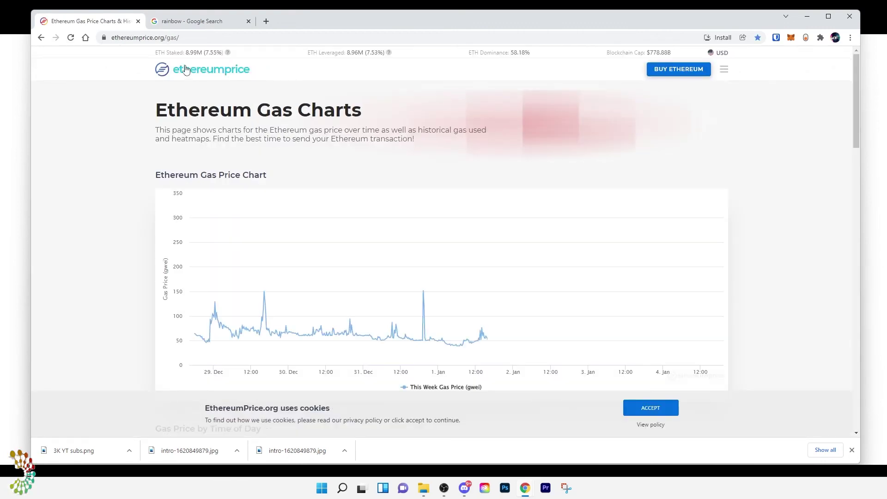
scroll(470, 246, down, 7)
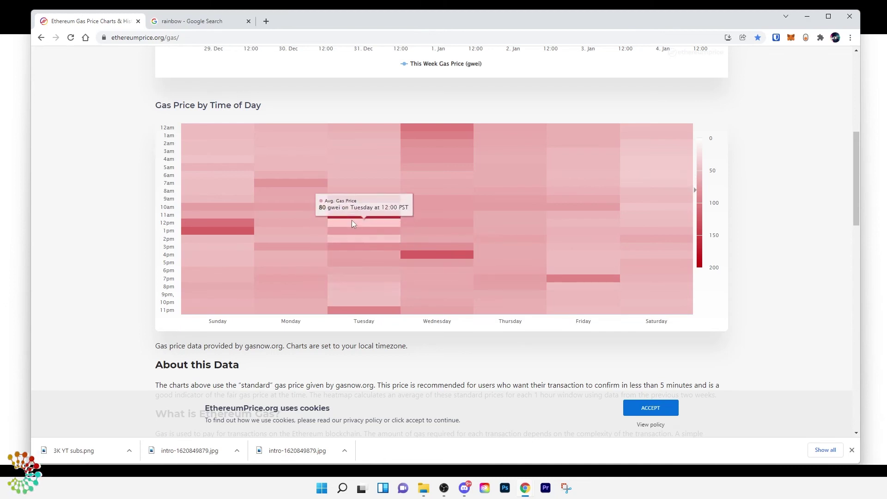
mouse_move(357, 201)
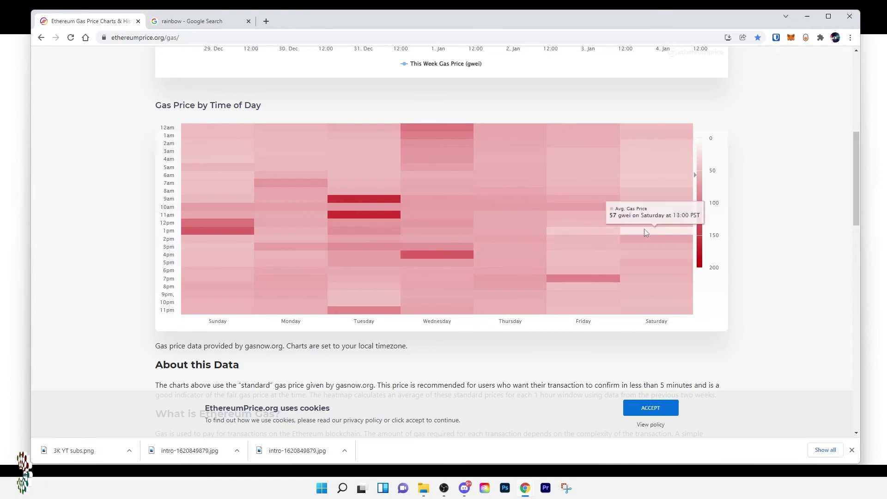
mouse_move(392, 239)
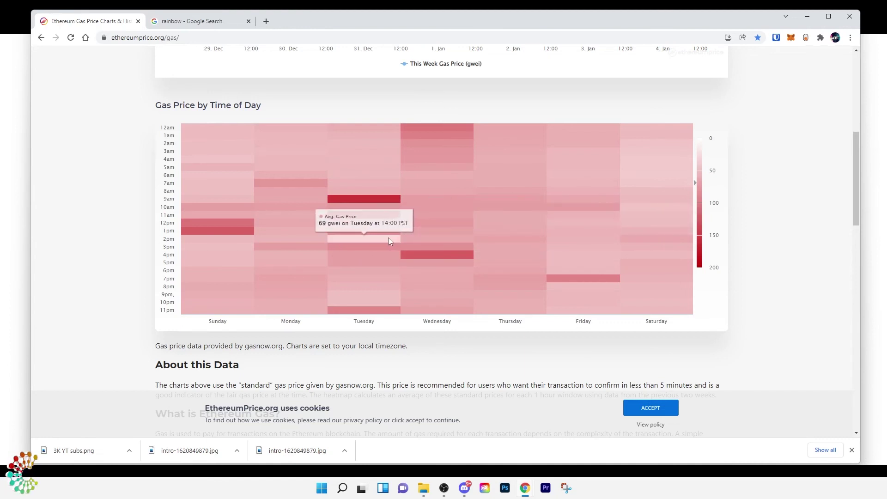
mouse_move(491, 241)
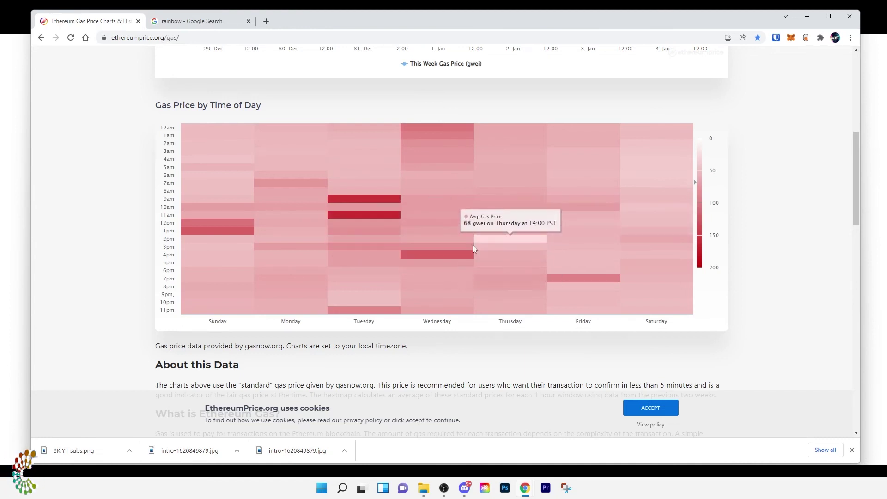
mouse_move(487, 222)
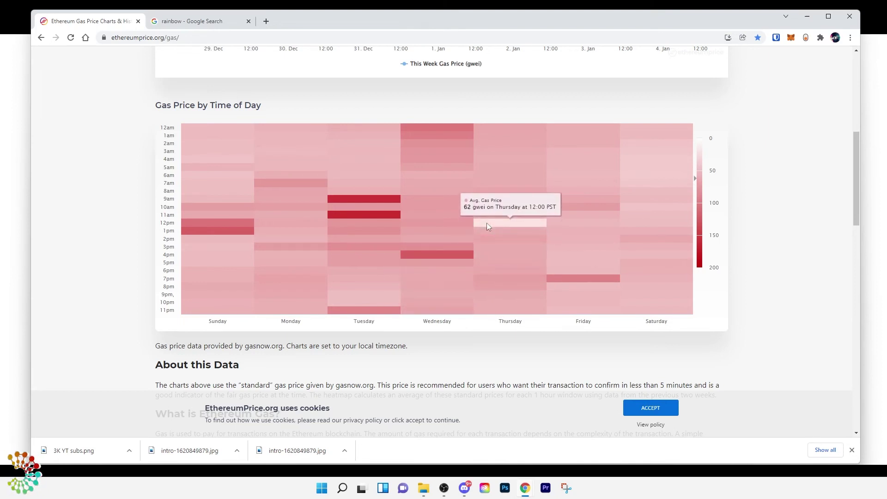
mouse_move(294, 220)
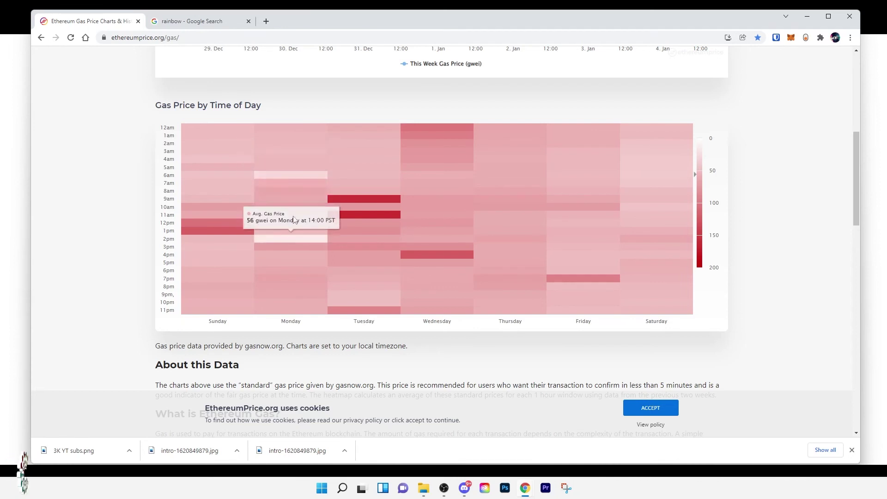
mouse_move(285, 130)
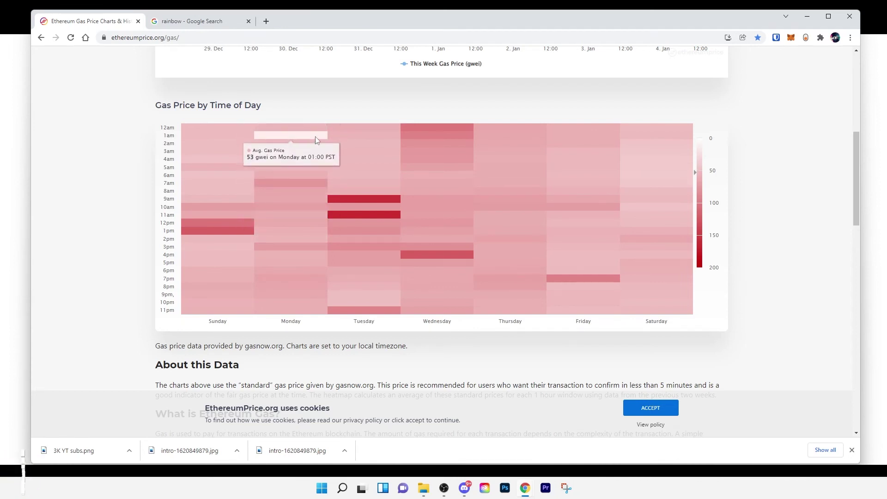
mouse_move(339, 174)
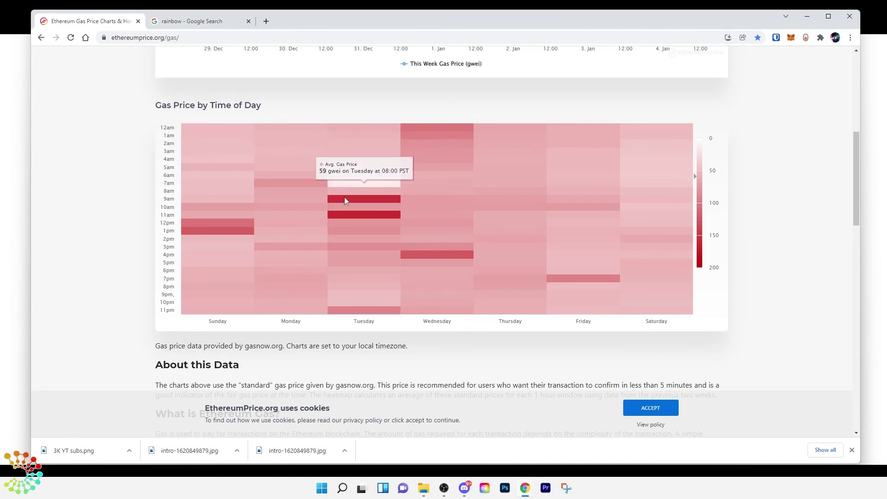
- Check this week's Ethereum Gas Price Chart and go back to the Tools page
scroll(505, 286, down, 6)
scroll(471, 345, up, 7)
scroll(471, 344, up, 5)
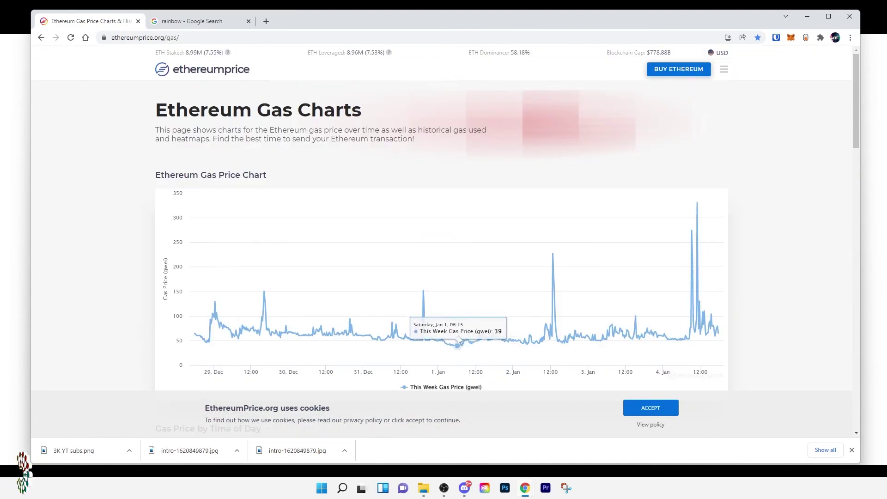
click(40, 38)
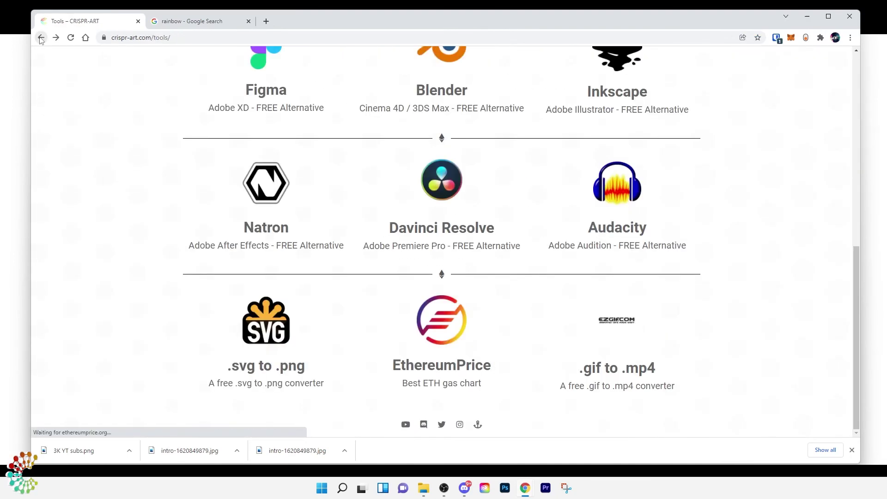
- Open the .gif to .mp4 tool, browse ezgif's Optimize, Cut, GIF Maker and Video to GIF pages, and return to the Tools page
click(607, 374)
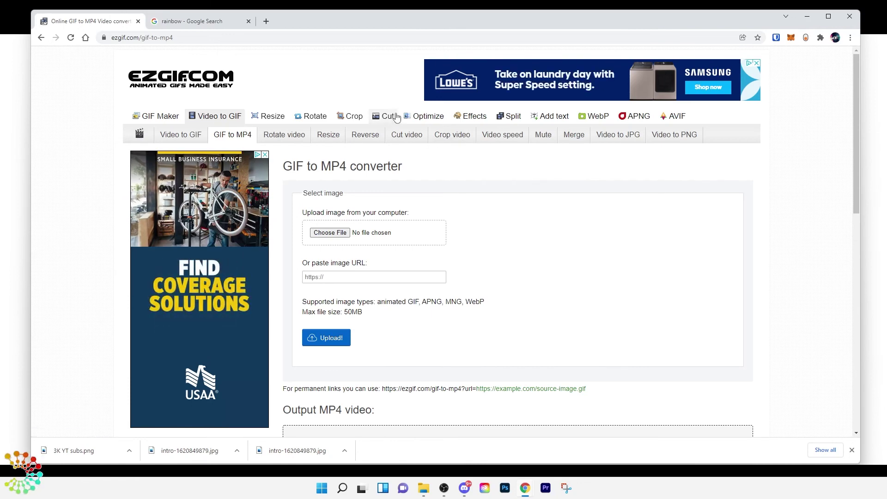
click(418, 124)
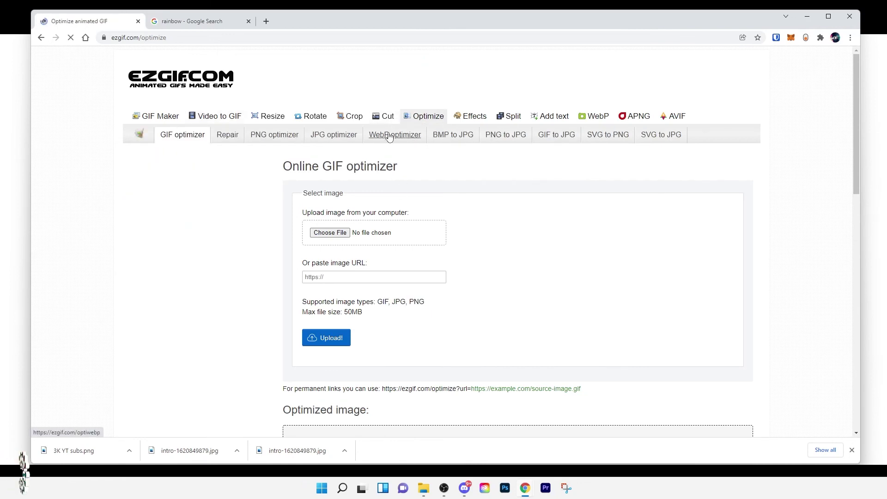
click(384, 119)
click(160, 119)
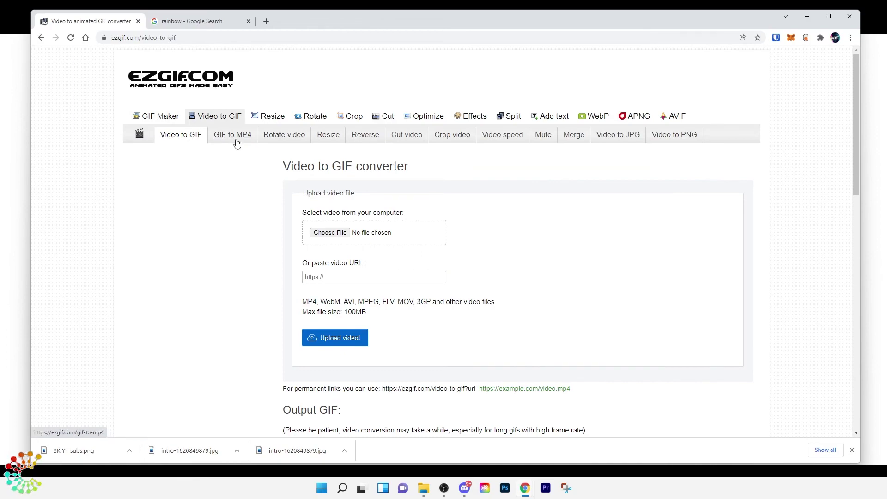
scroll(310, 258, down, 4)
scroll(369, 275, up, 4)
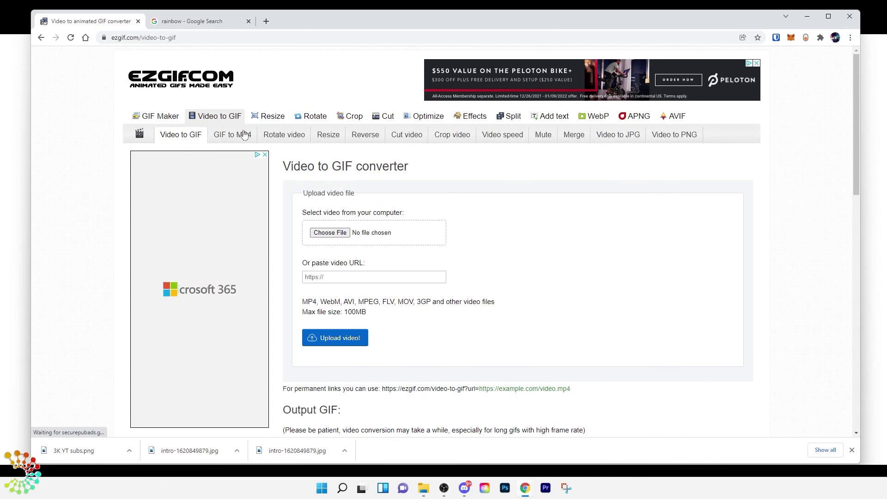
right_click(41, 37)
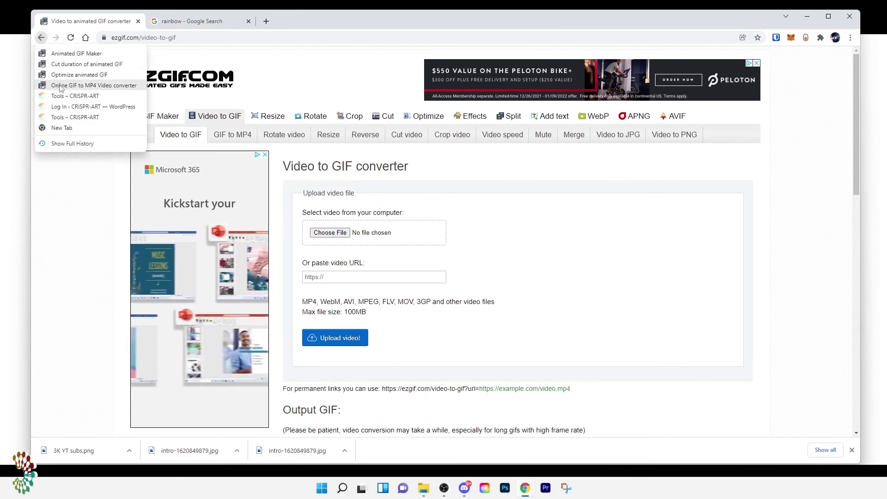
click(65, 95)
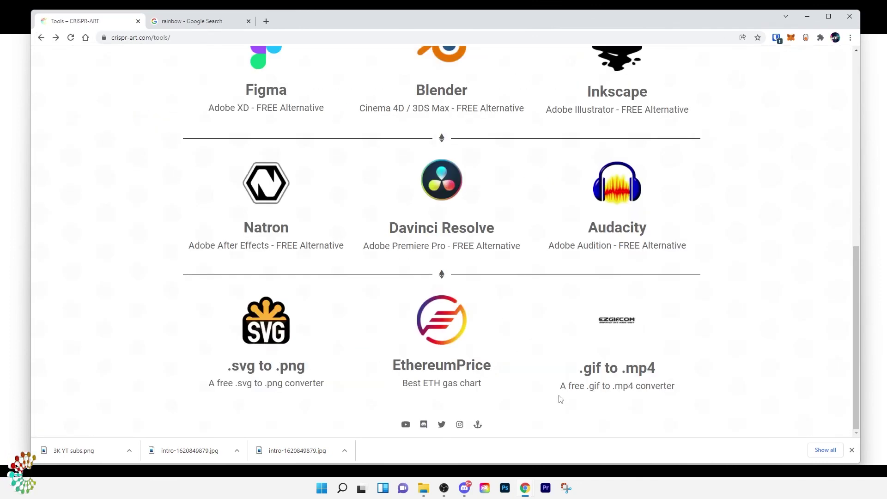
- Review the crypto and image tools in the first rows of the Tools page
scroll(603, 384, up, 9)
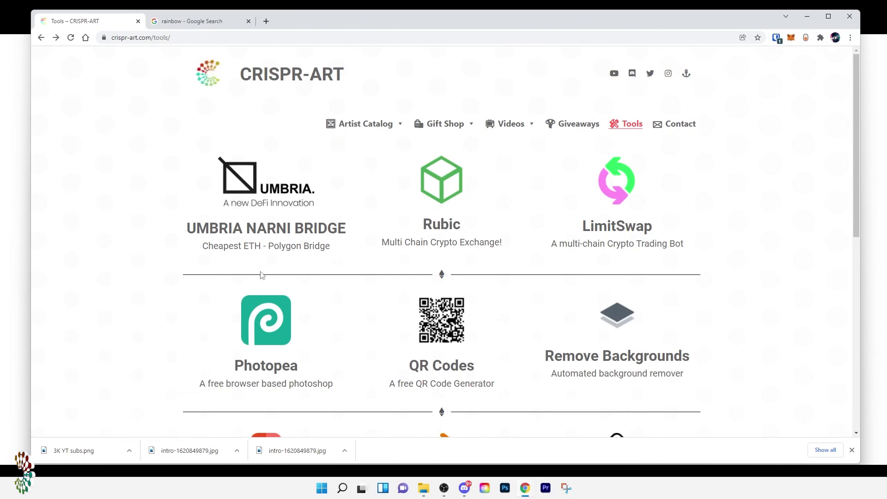
scroll(609, 313, down, 1)
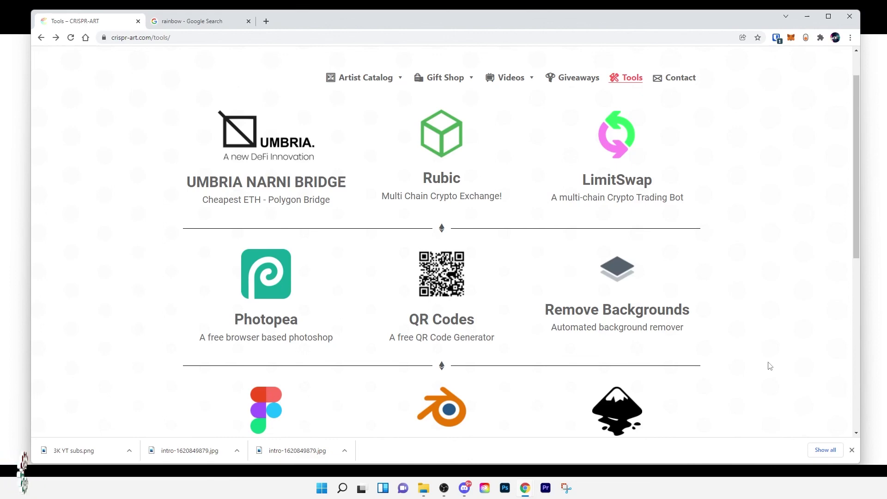
scroll(332, 286, up, 1)
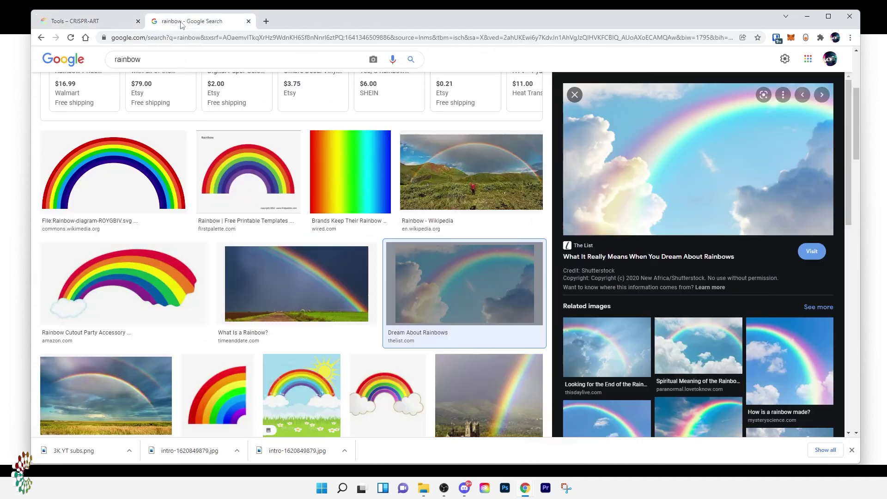
- Load the CRISPR-ART Giveaways page in the rainbow search tab and dismiss the browser's downloads bar
click(184, 26)
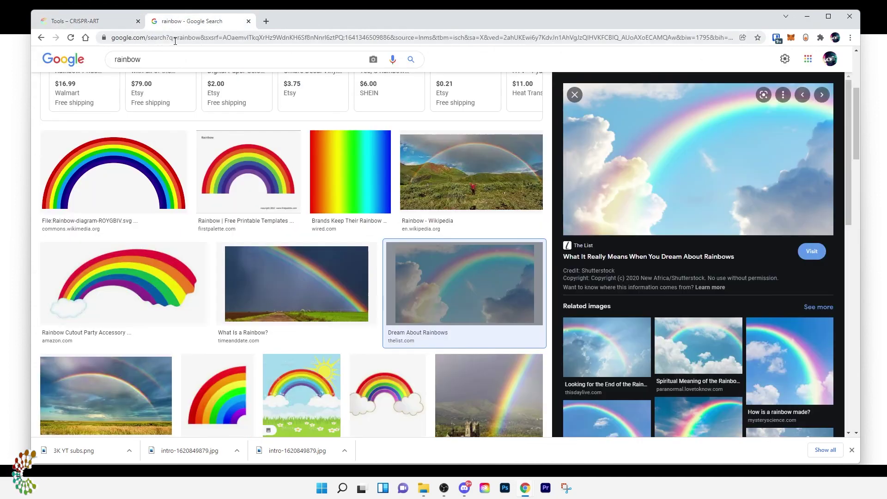
click(175, 42)
text(give)
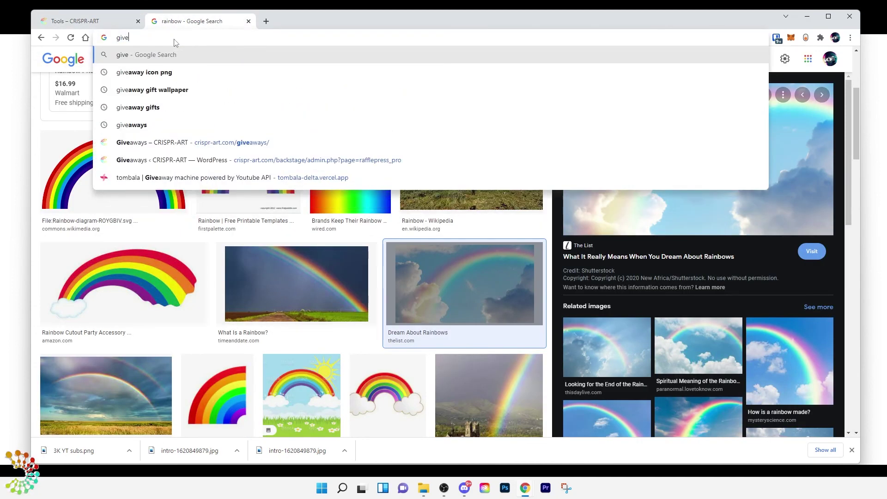
key(Down)
key(Down)
key(Down)
key(Down)
key(Down)
key(Down)
key(Up)
key(Return)
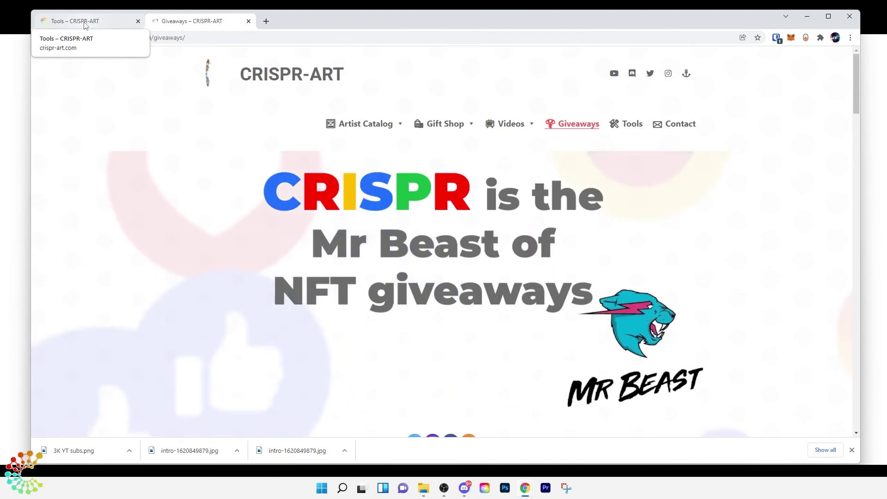
scroll(580, 192, down, 6)
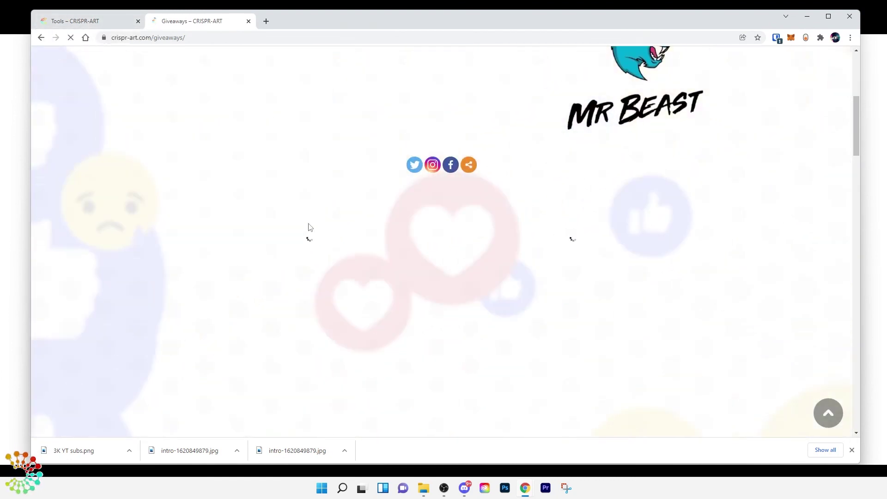
click(852, 449)
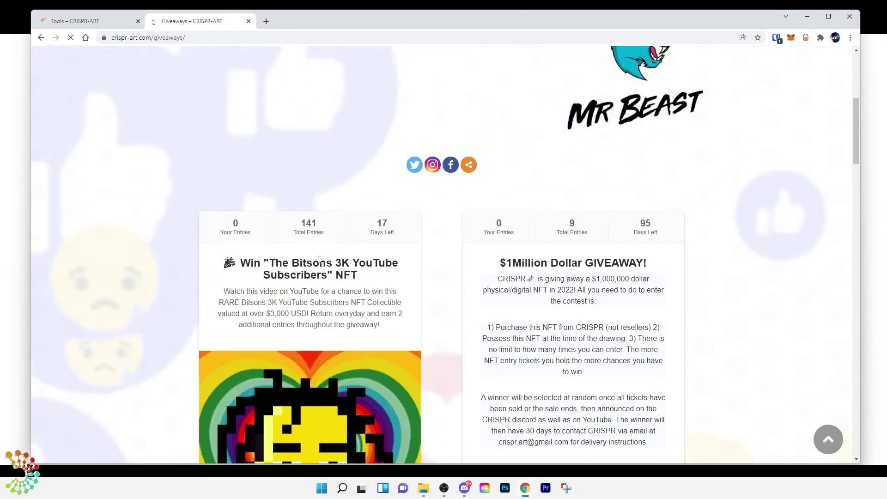
- Read through the Bitsons 3K YouTube Subscribers NFT and $1Million Dollar giveaways, including their rules and ways to enter
scroll(318, 259, down, 2)
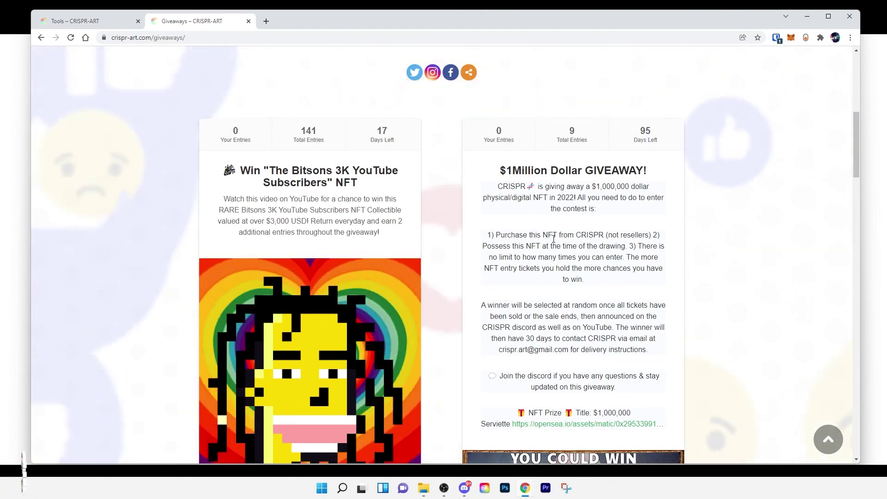
scroll(559, 138, down, 1)
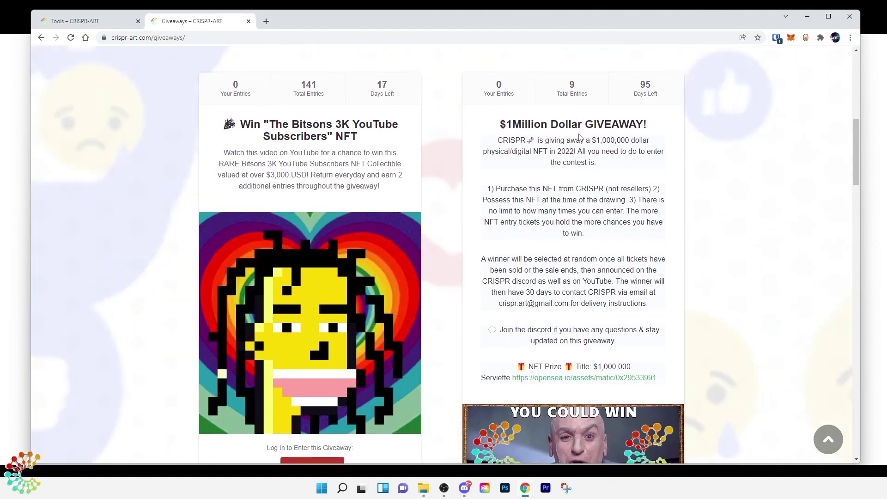
scroll(504, 236, down, 1)
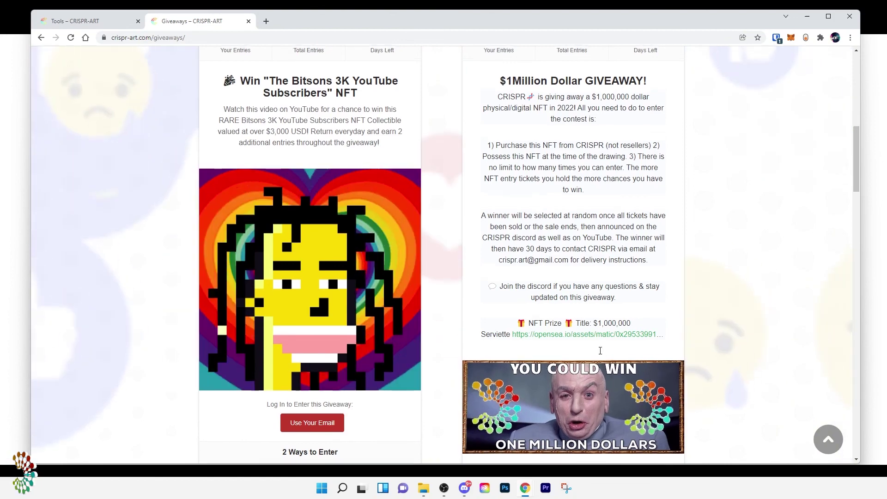
scroll(543, 217, up, 5)
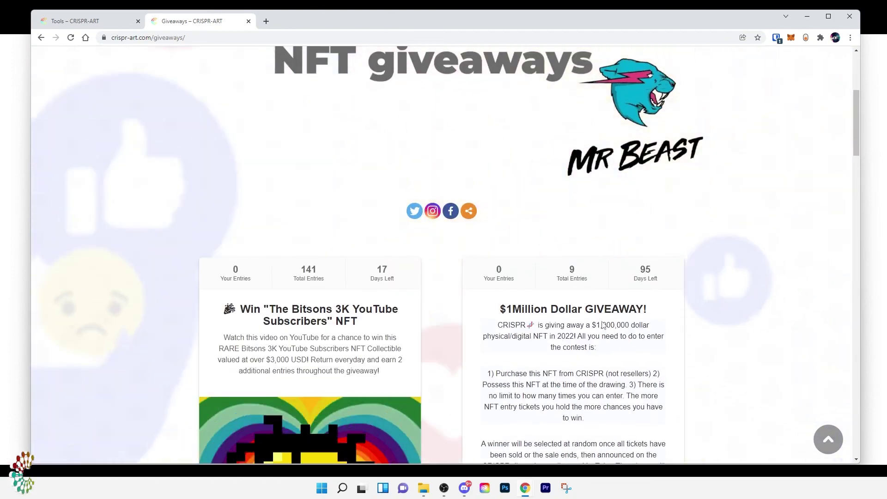
scroll(570, 302, down, 1)
scroll(584, 292, down, 2)
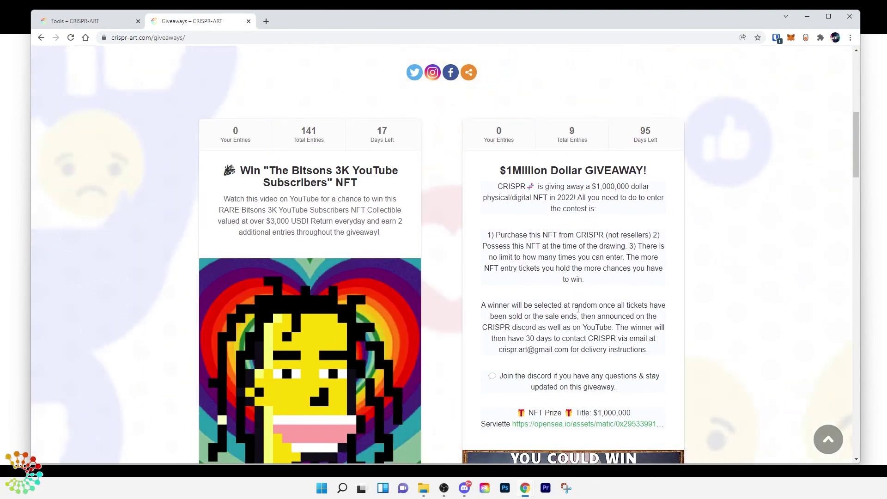
scroll(573, 294, down, 4)
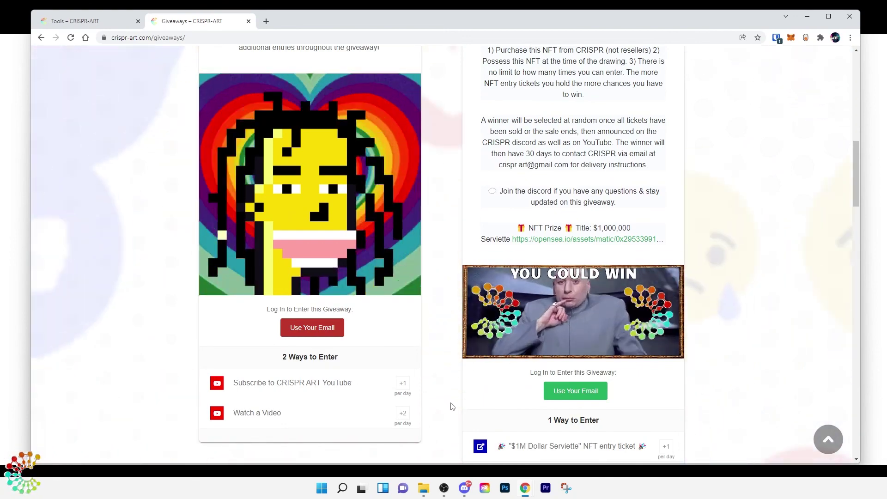
scroll(452, 408, up, 7)
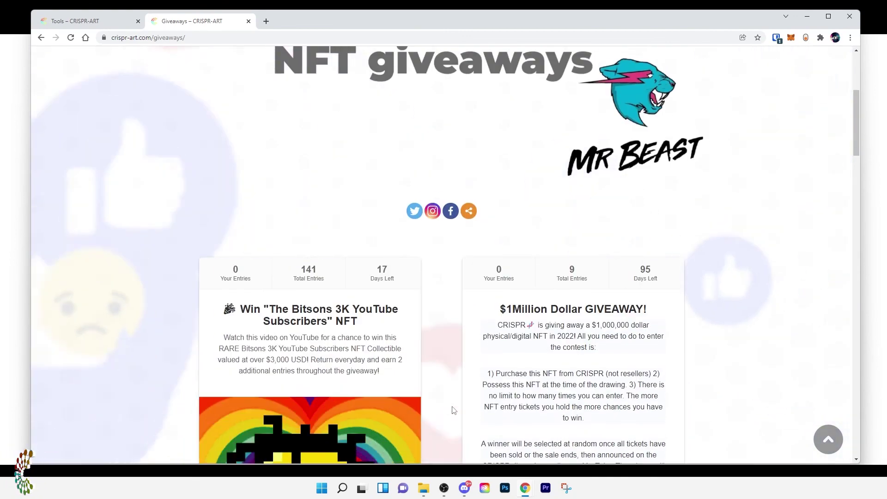